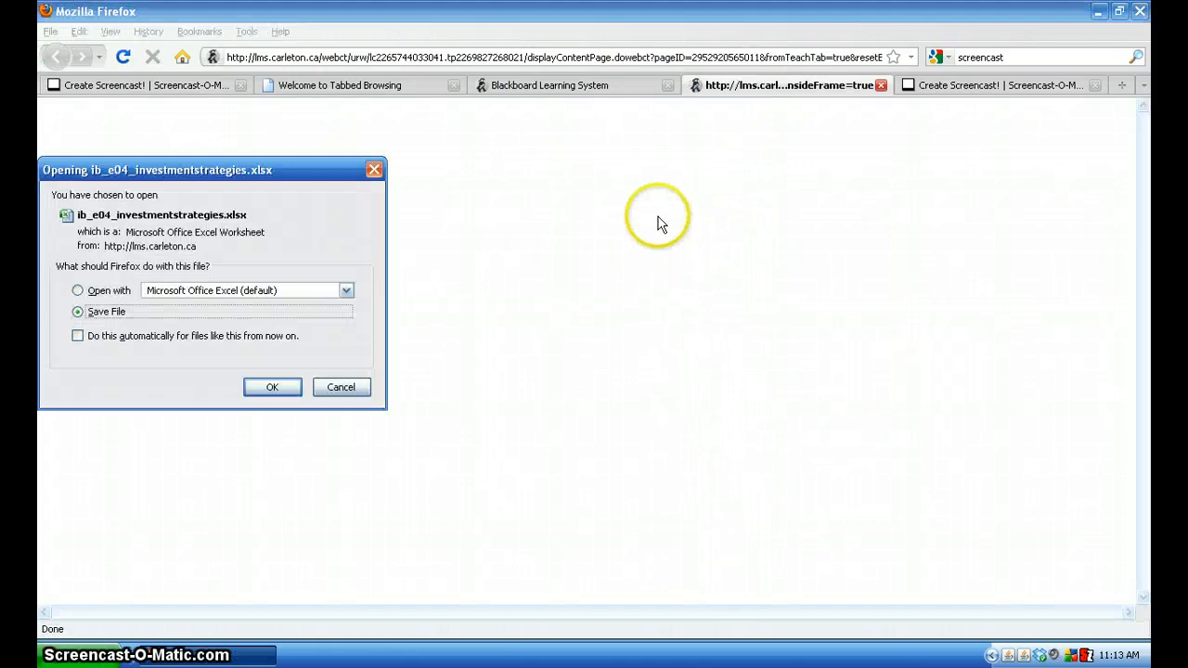
# Save ib_e04_investmentstrategies.xlsx to the Desktop, minimize the browser, and open the workbook in a maximized Excel window.
pyautogui.click(279, 387)
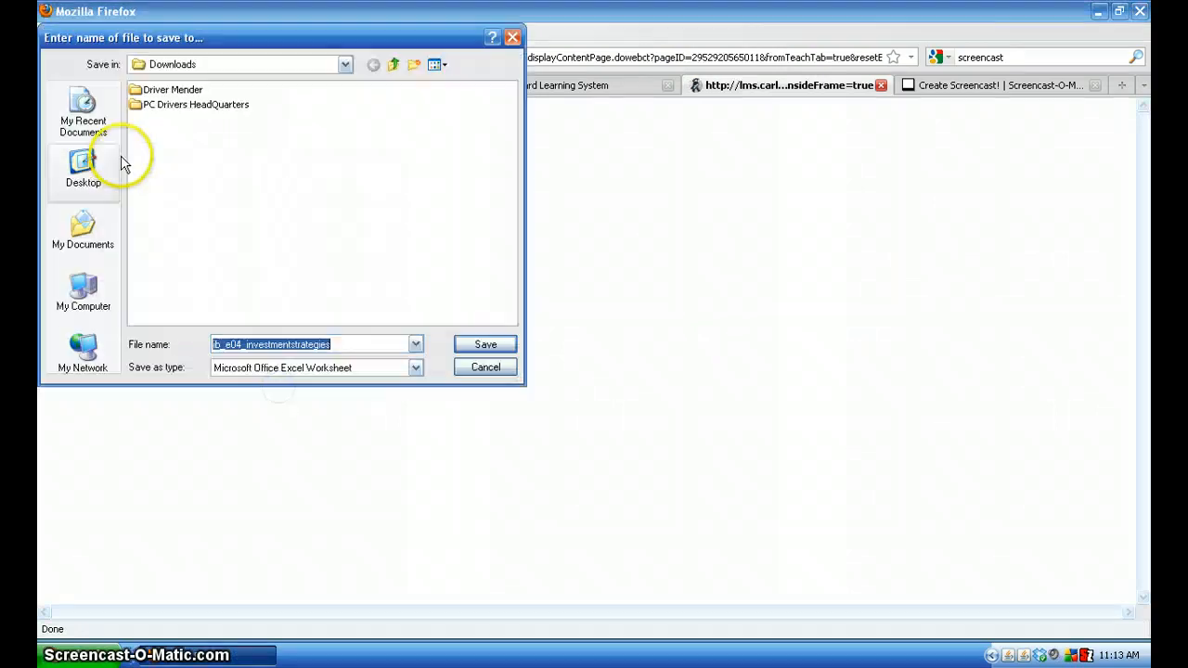
pyautogui.click(84, 167)
pyautogui.click(485, 342)
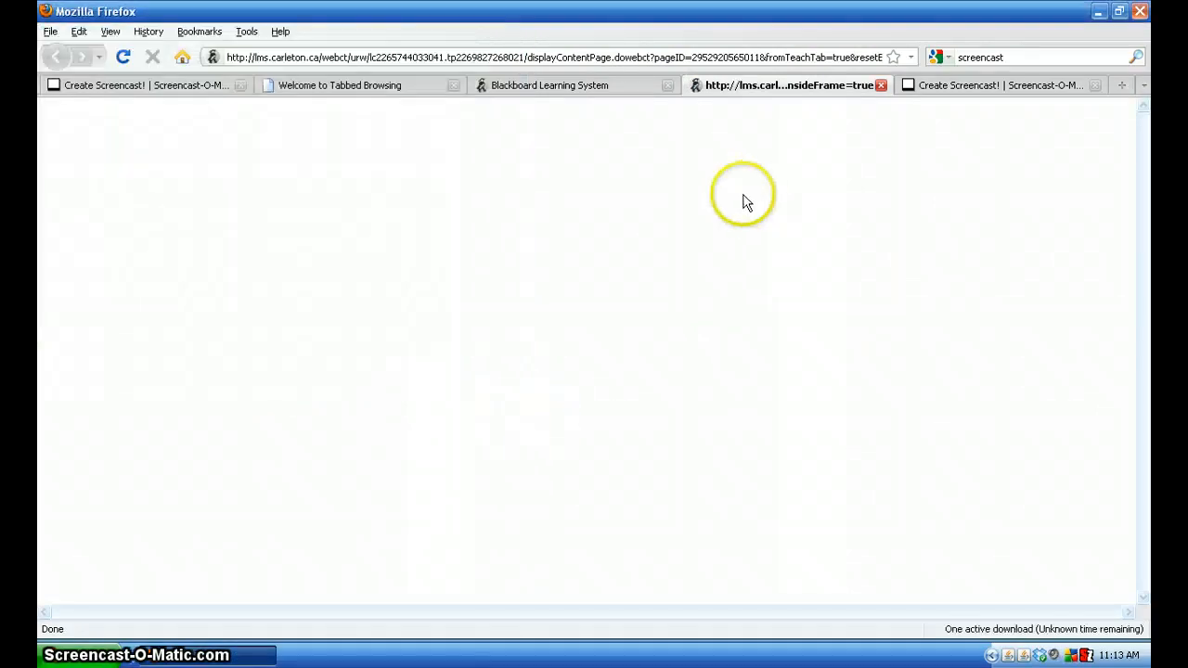
pyautogui.click(1103, 13)
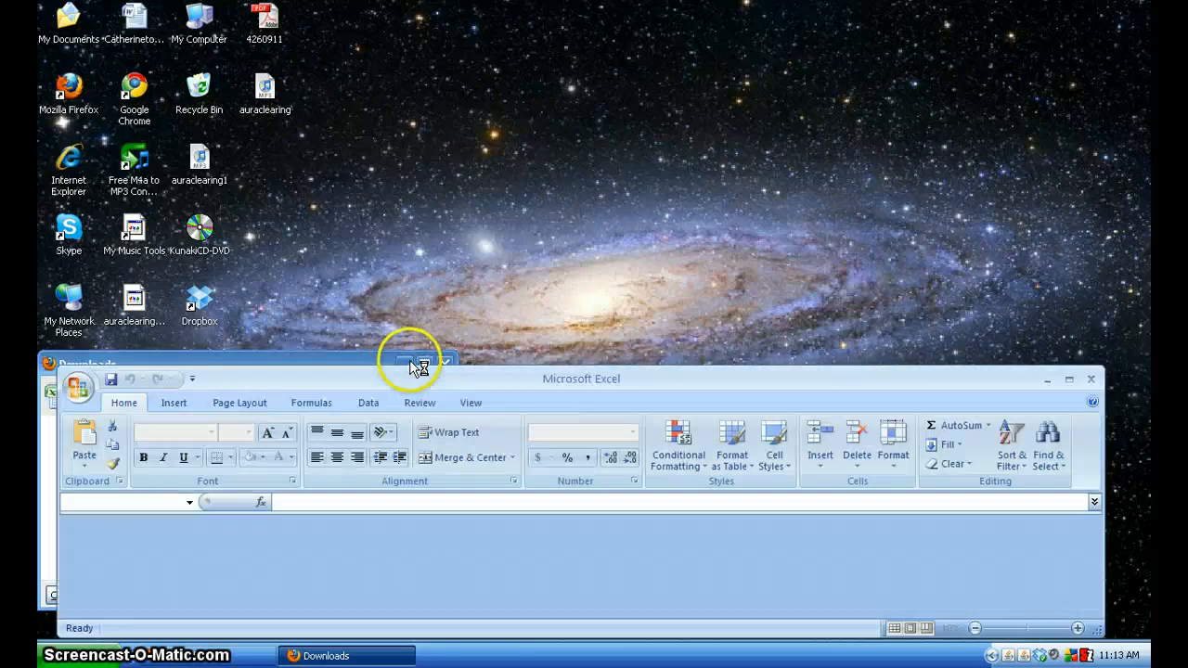
pyautogui.doubleClick(527, 378)
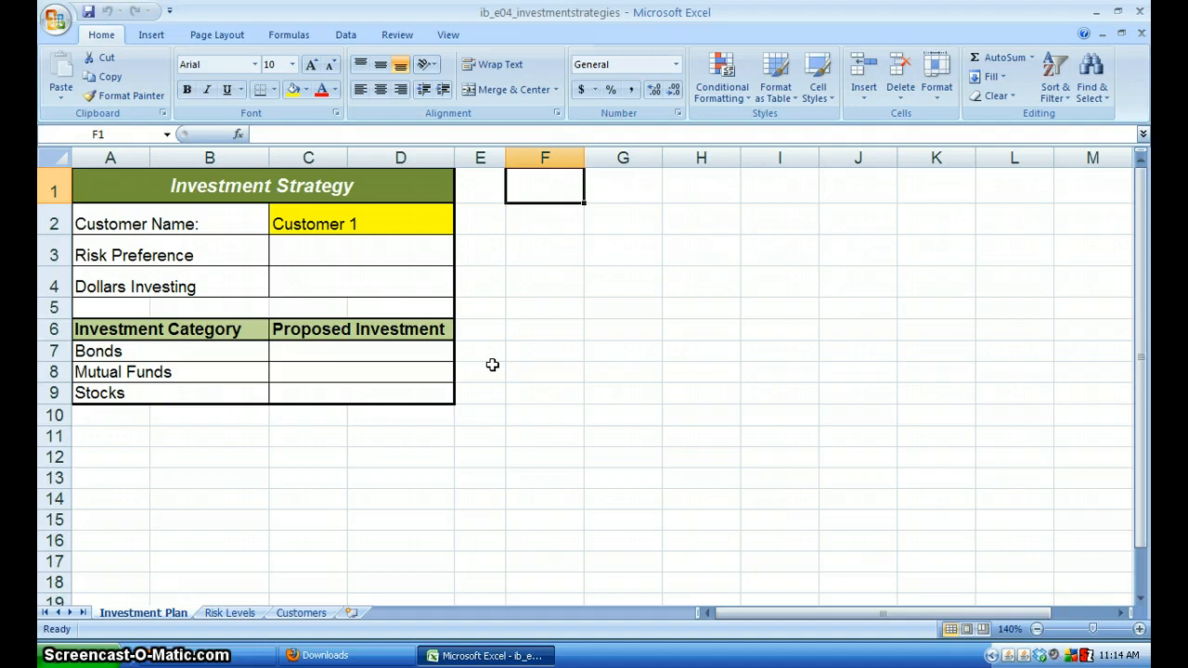
# Begin a VLOOKUP formula in the Risk Preference cell C3, using customer name cell C2 as the lookup value.
pyautogui.hotkey('alt', 'p')
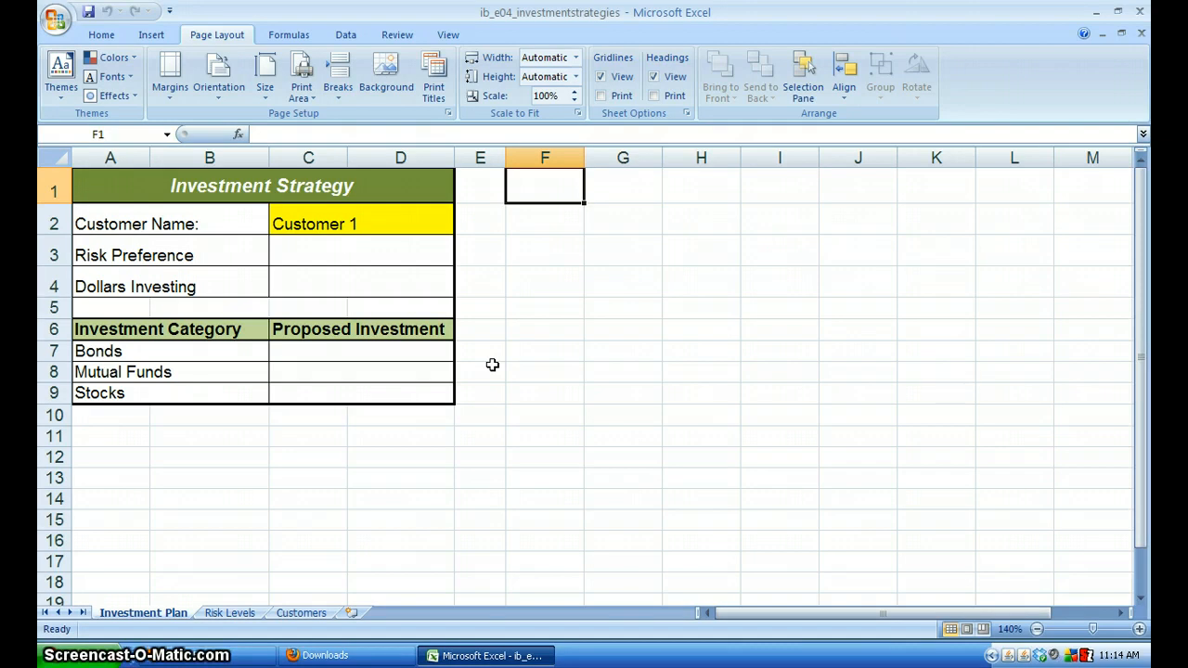
pyautogui.click(374, 223)
pyautogui.click(366, 266)
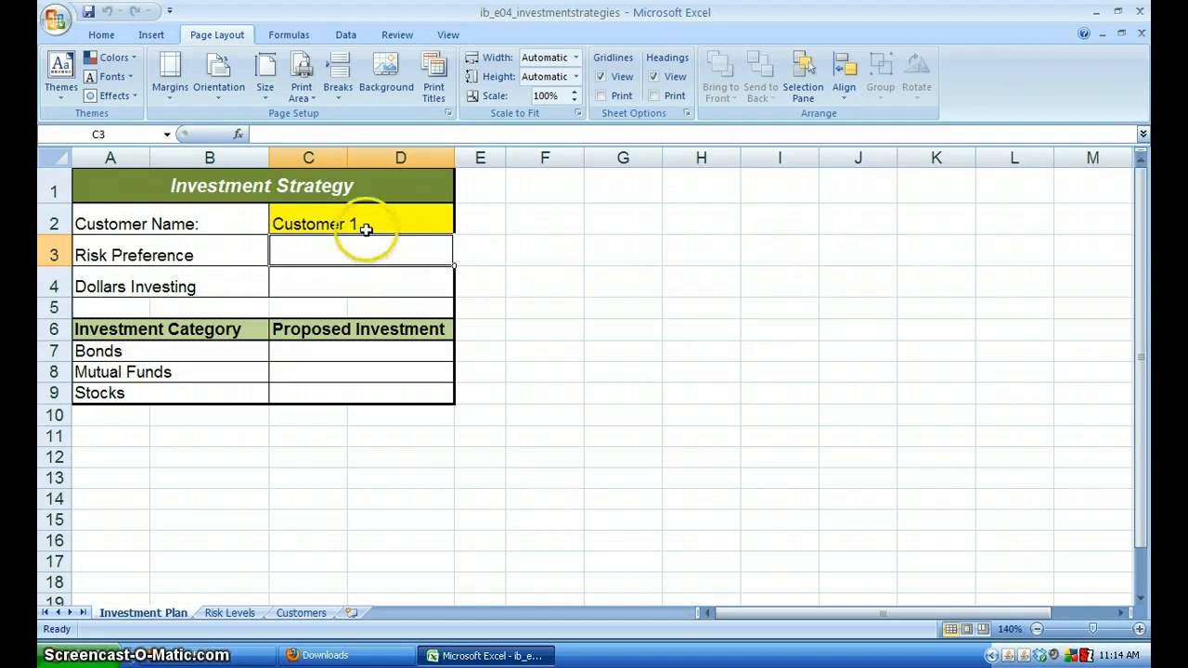
pyautogui.click(266, 134)
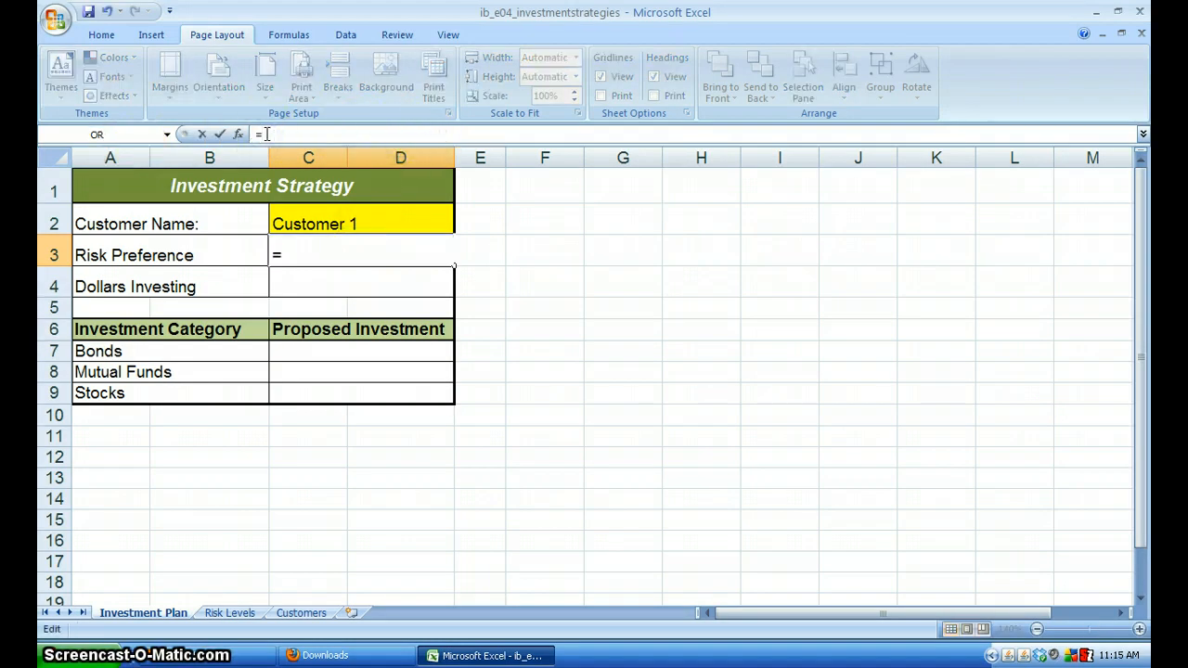
pyautogui.write('=vlo')
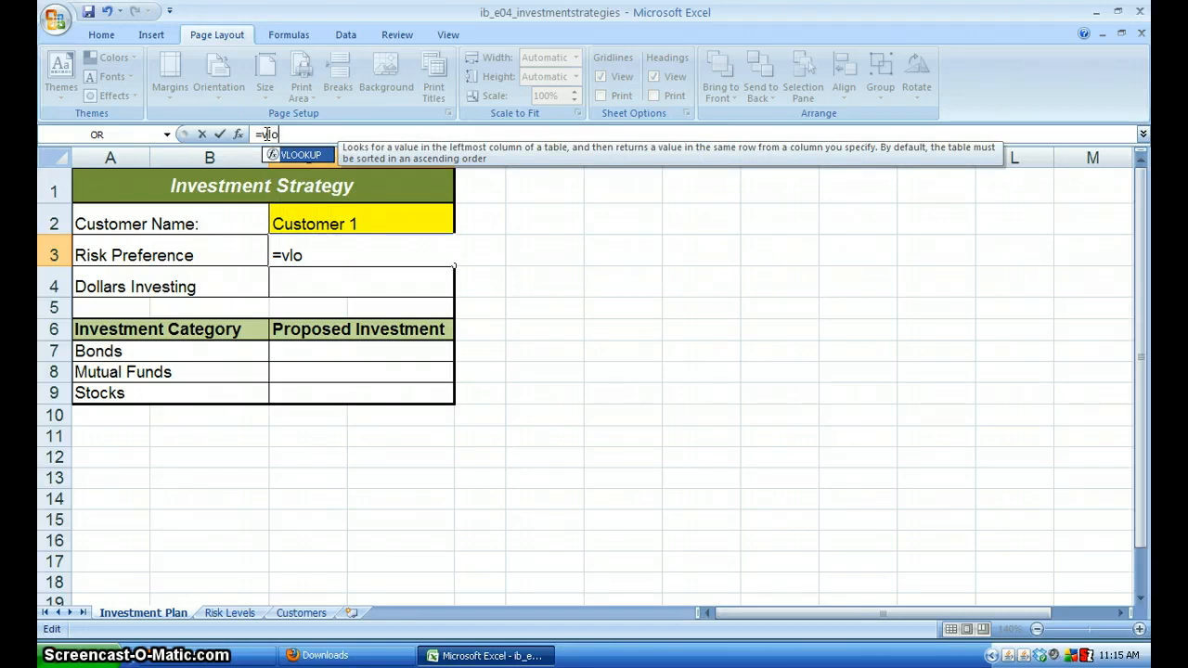
pyautogui.write('okup')
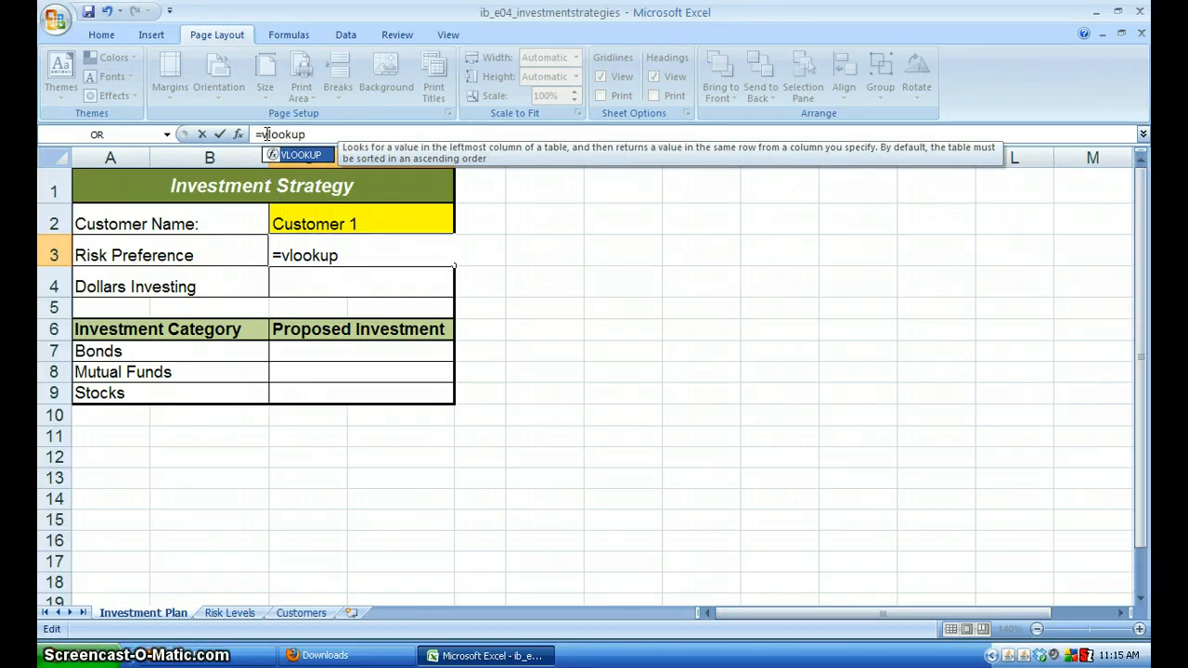
pyautogui.write('(')
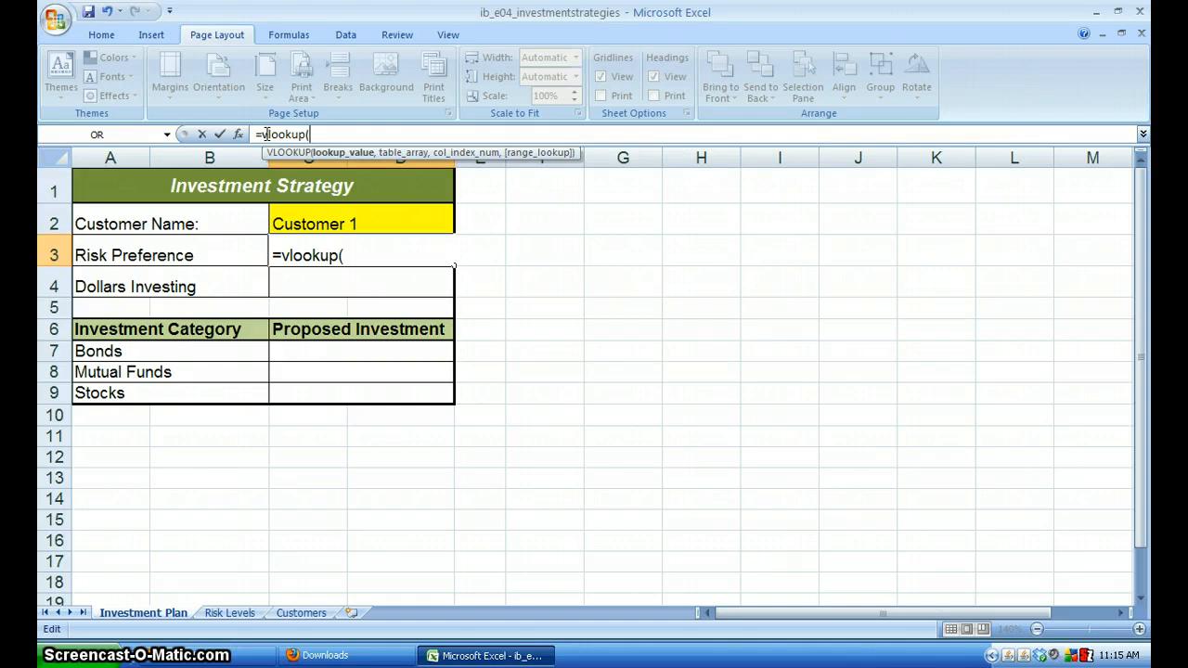
pyautogui.click(358, 221)
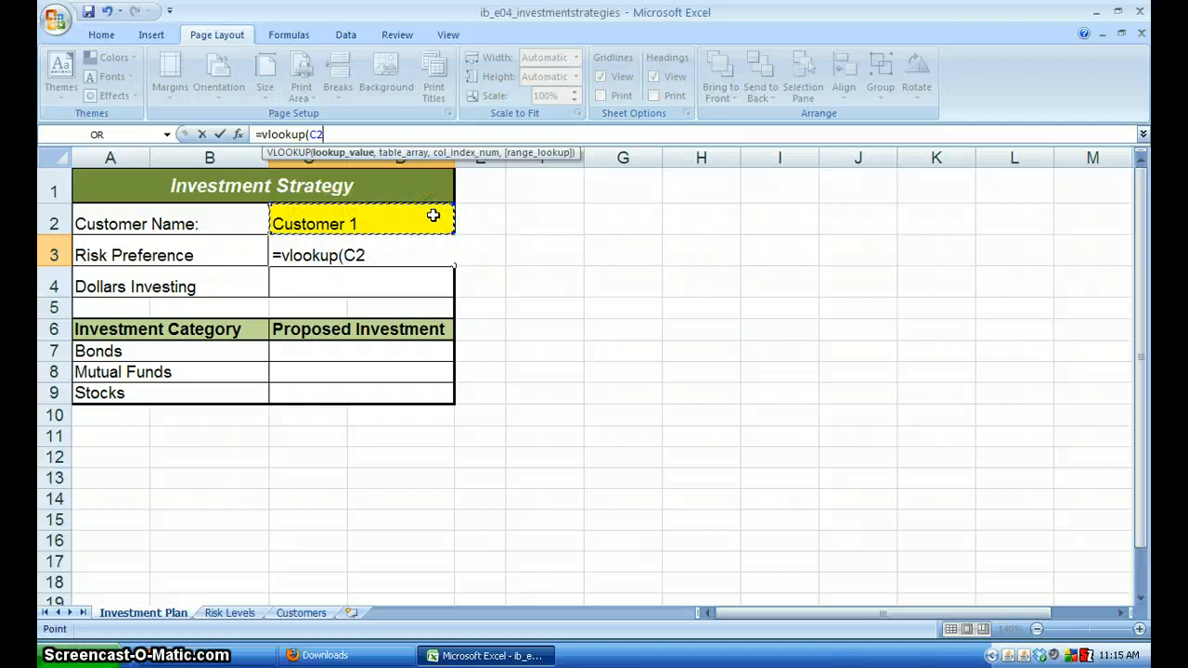
pyautogui.write(',')
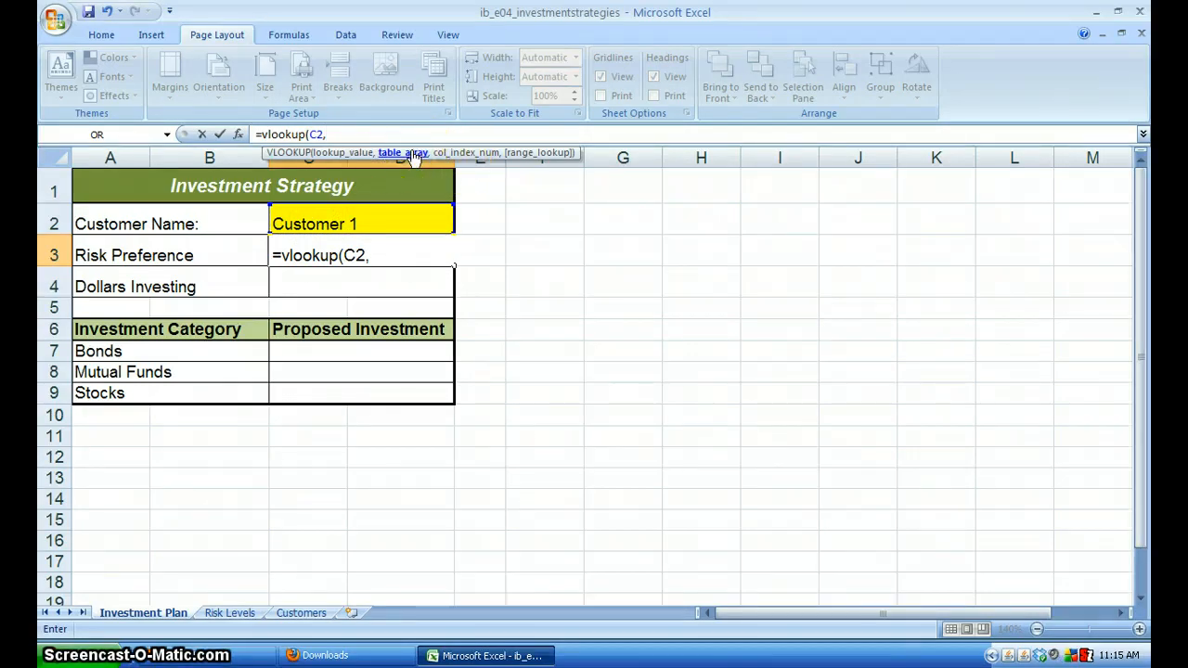
# Complete the VLOOKUP with table array Customers!A2:C11, column index 3 and FALSE for an exact match.
pyautogui.click(306, 615)
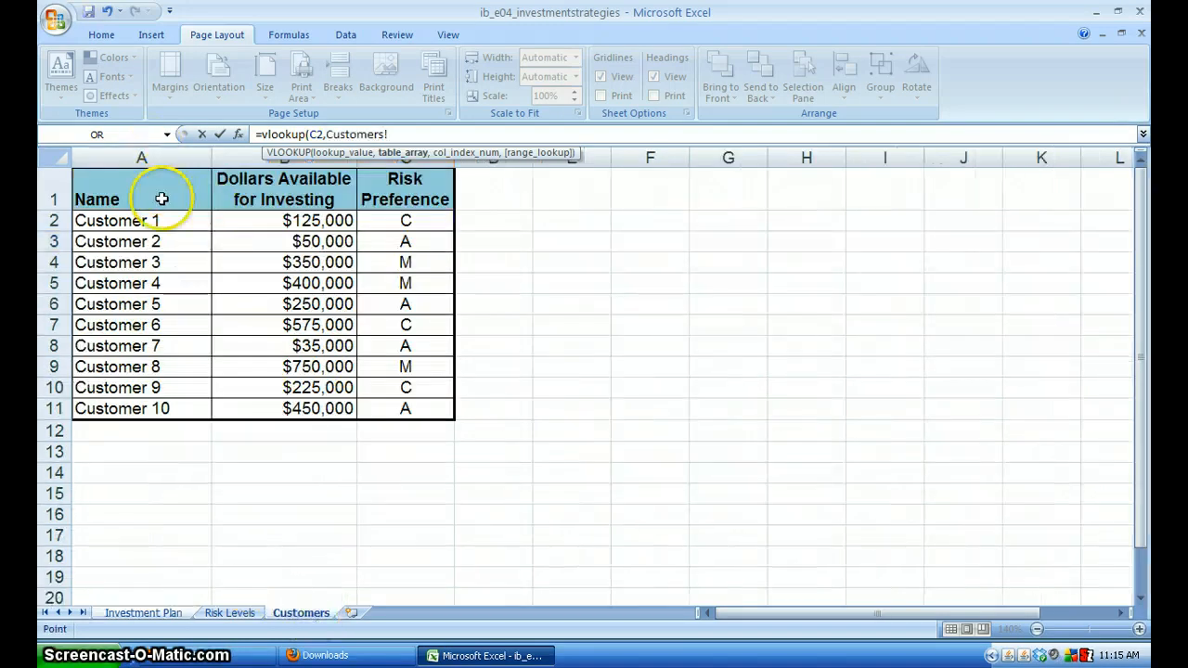
pyautogui.moveTo(116, 221); pyautogui.dragTo(407, 410)
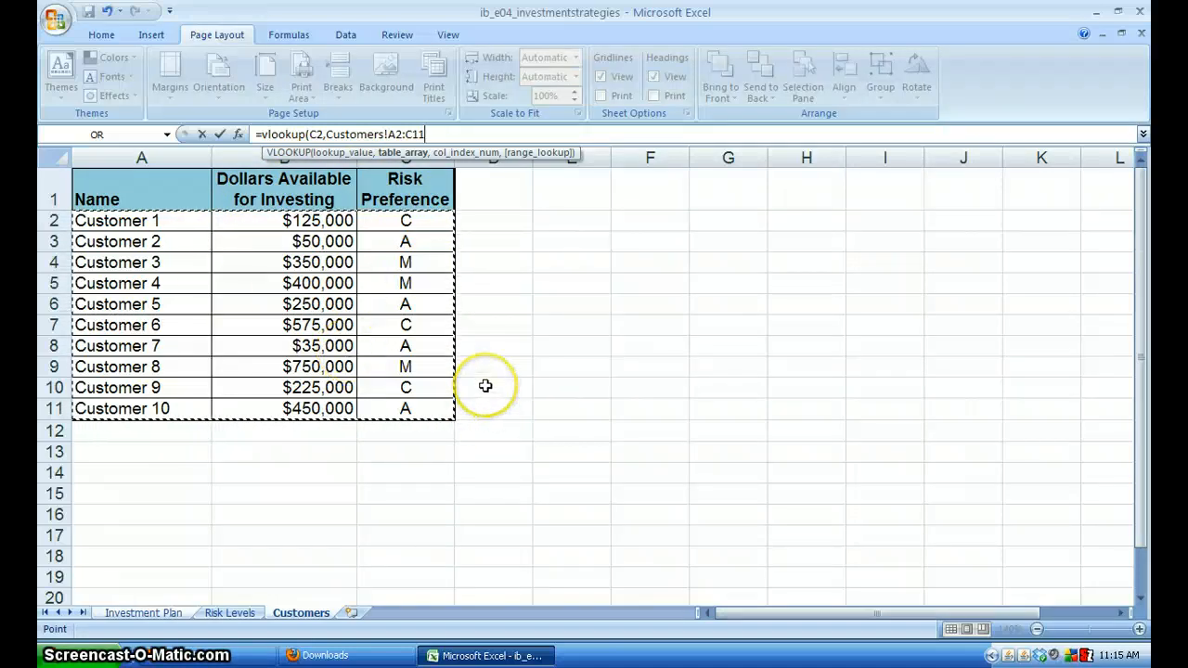
pyautogui.write(',')
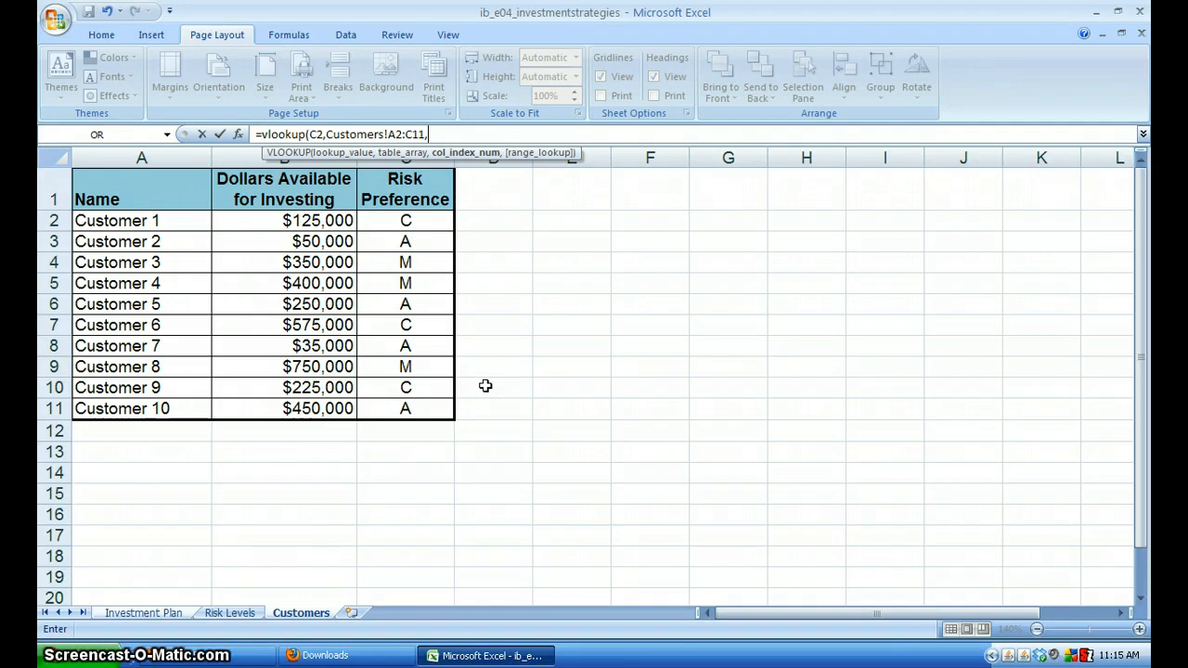
pyautogui.write('3')
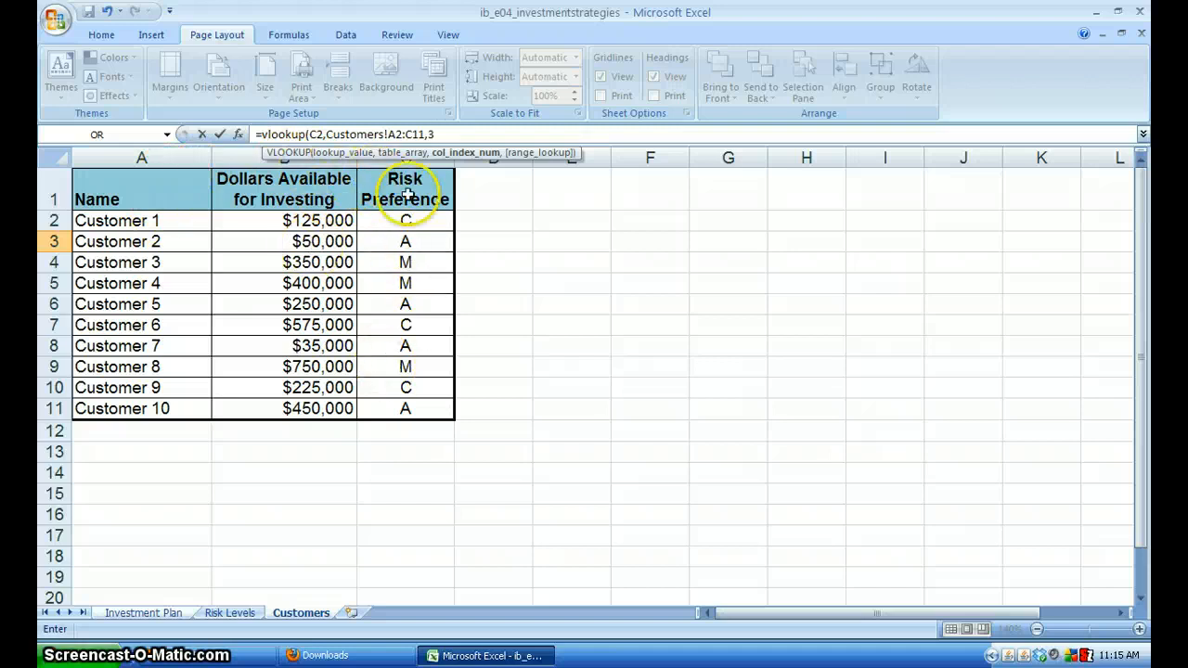
pyautogui.write(',')
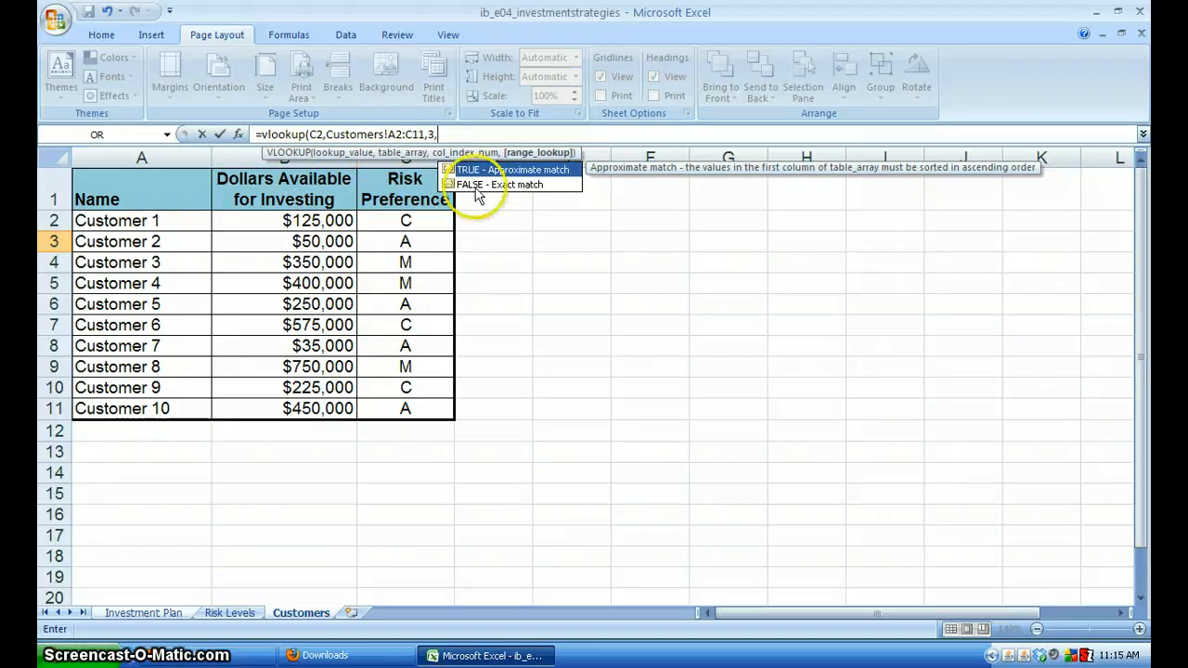
pyautogui.click(487, 185)
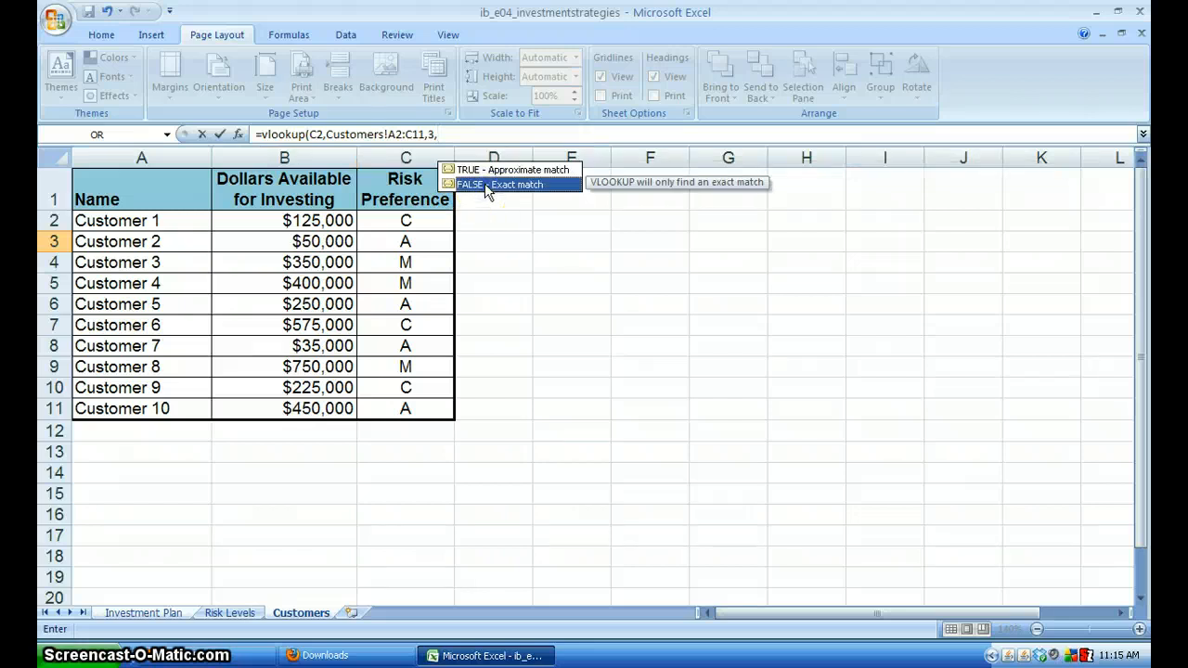
pyautogui.doubleClick(486, 185)
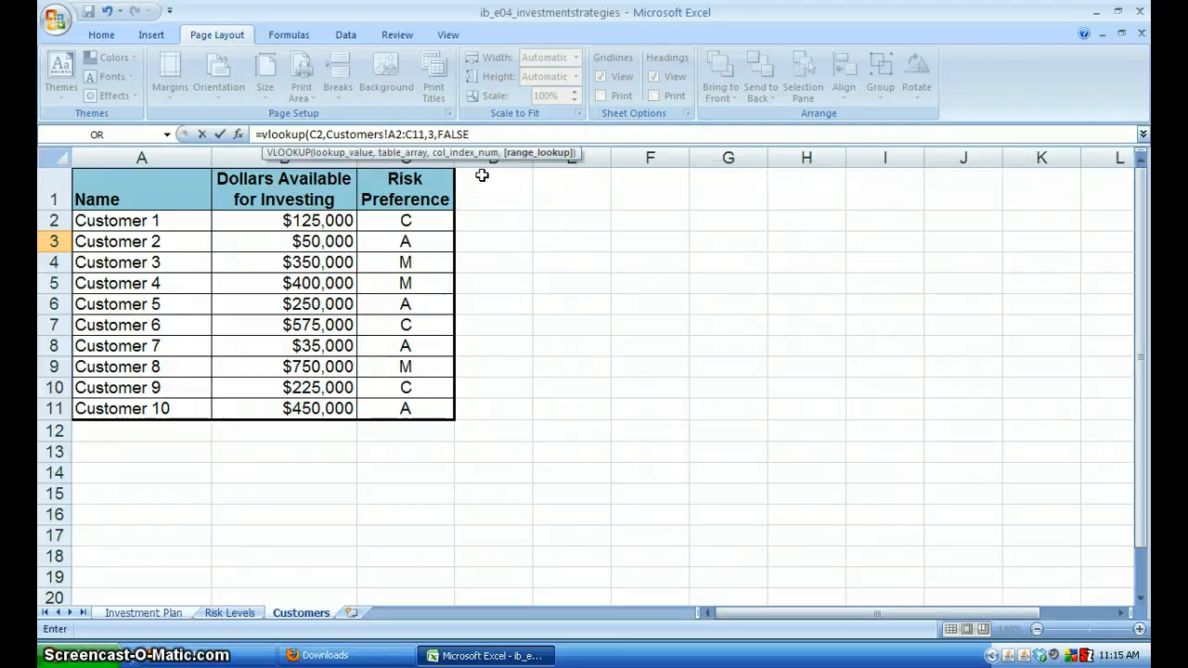
pyautogui.write(')')
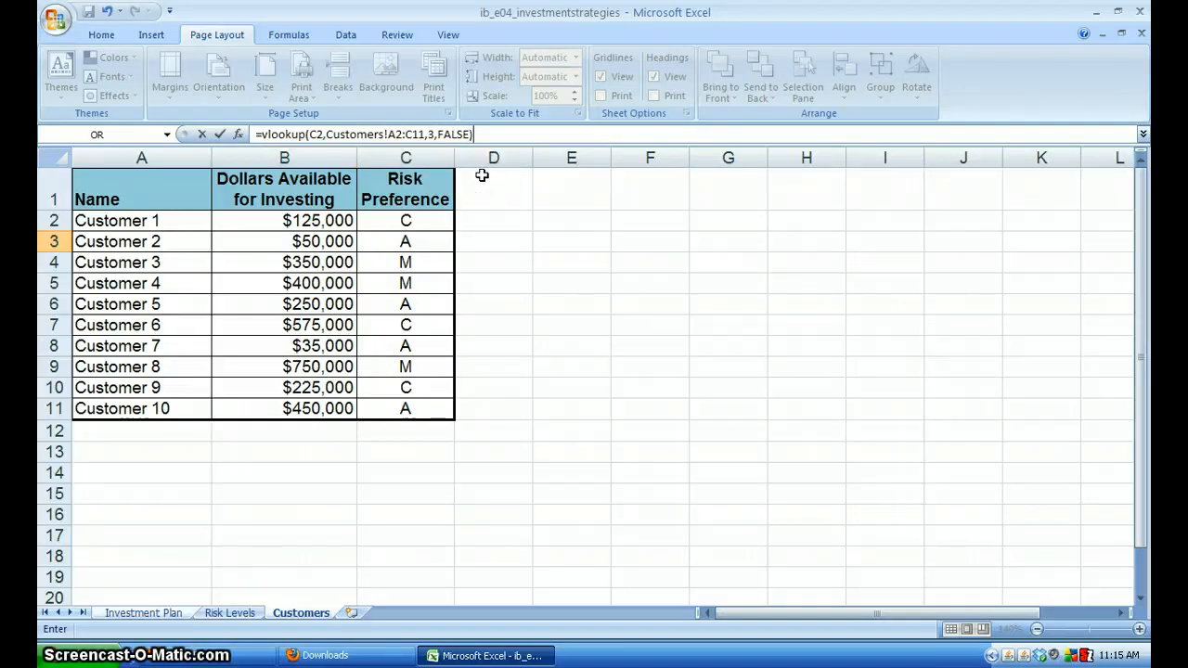
pyautogui.press('Return')
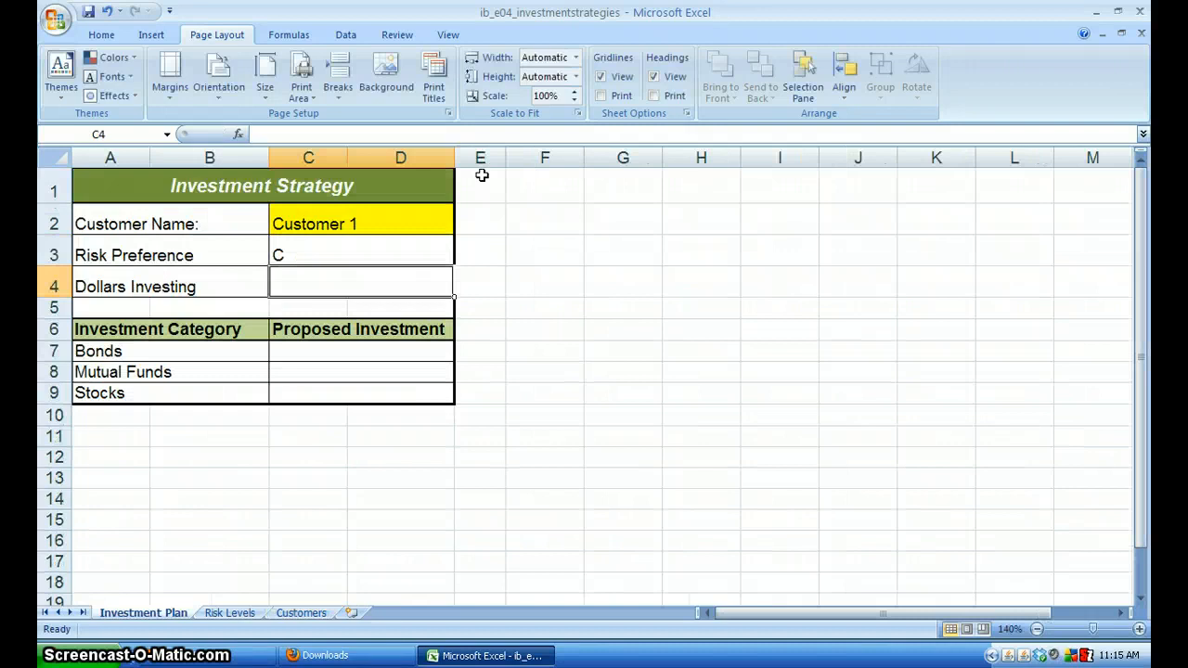
# Review the formula in C3 and check Customer 2's risk preference on the Customers sheet.
pyautogui.click(340, 256)
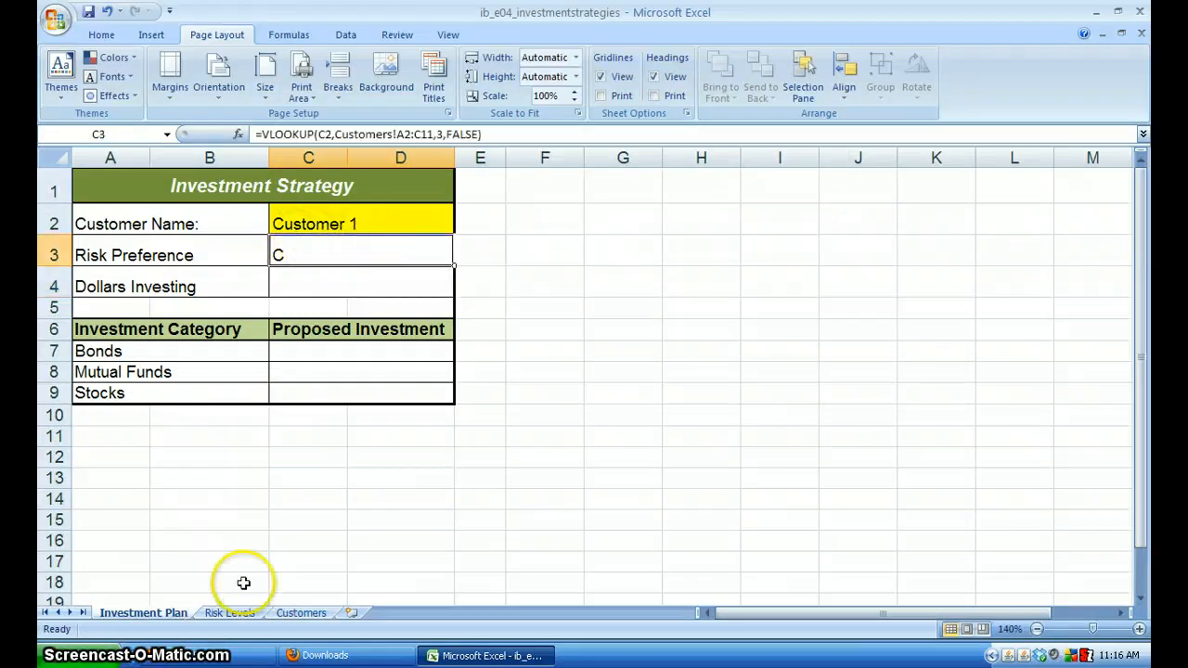
pyautogui.click(301, 613)
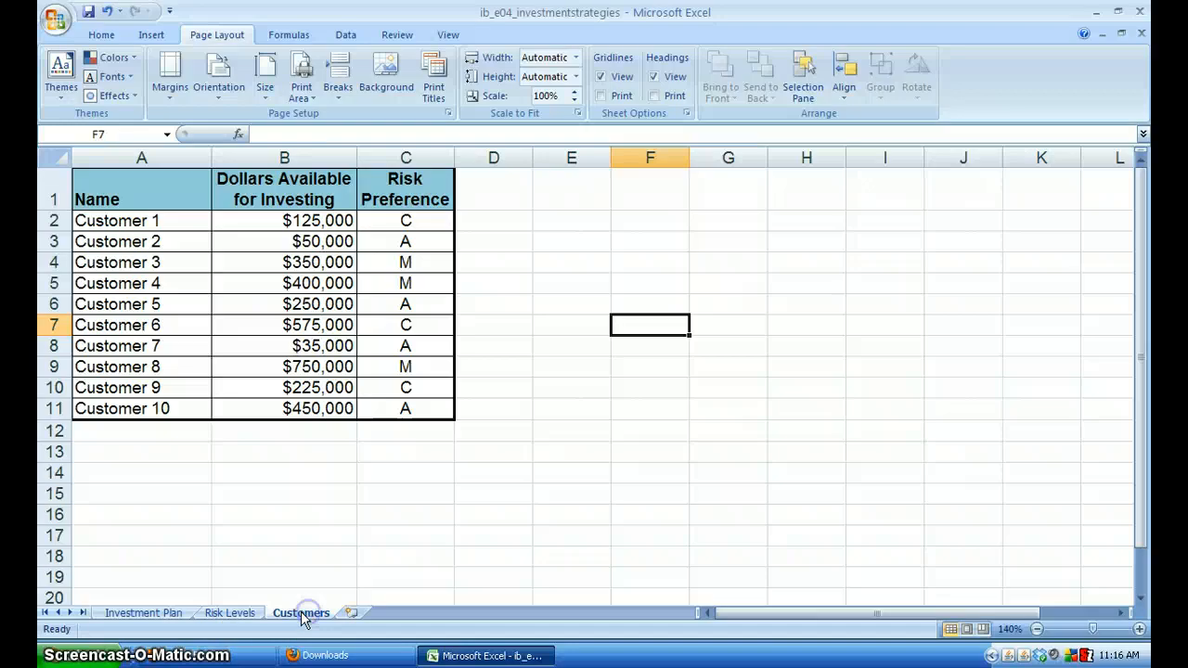
pyautogui.click(139, 243)
pyautogui.click(146, 243)
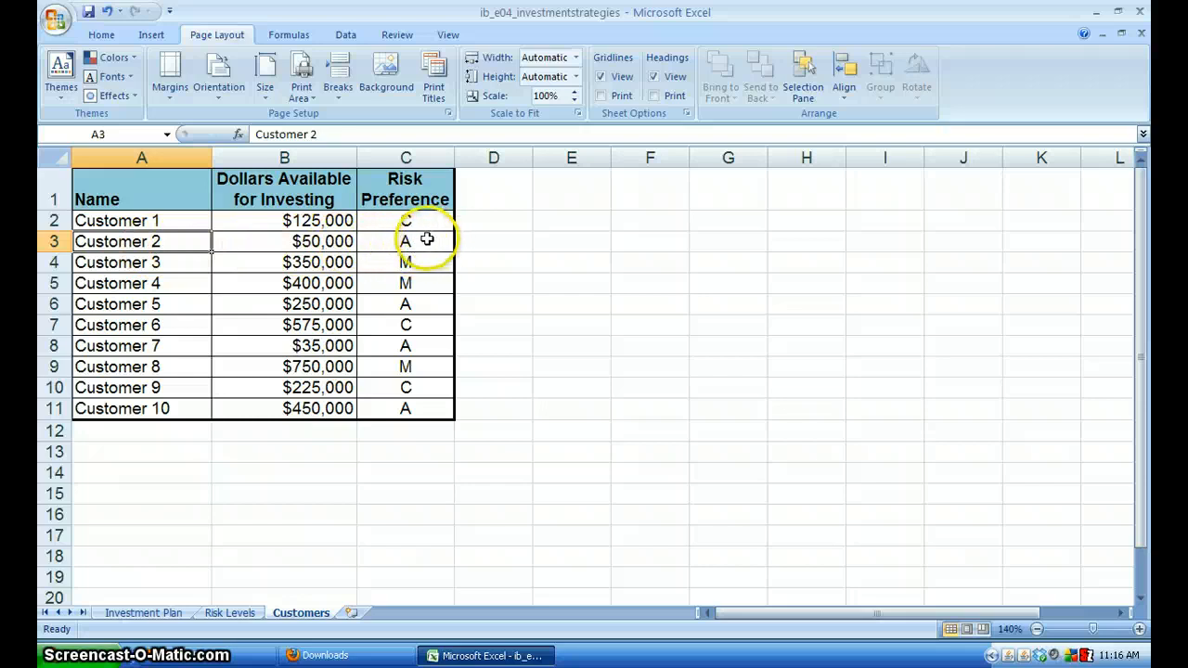
# Change the customer name in C2 of the Investment Plan sheet to Customer 2 to test the lookup.
pyautogui.click(175, 612)
pyautogui.click(370, 219)
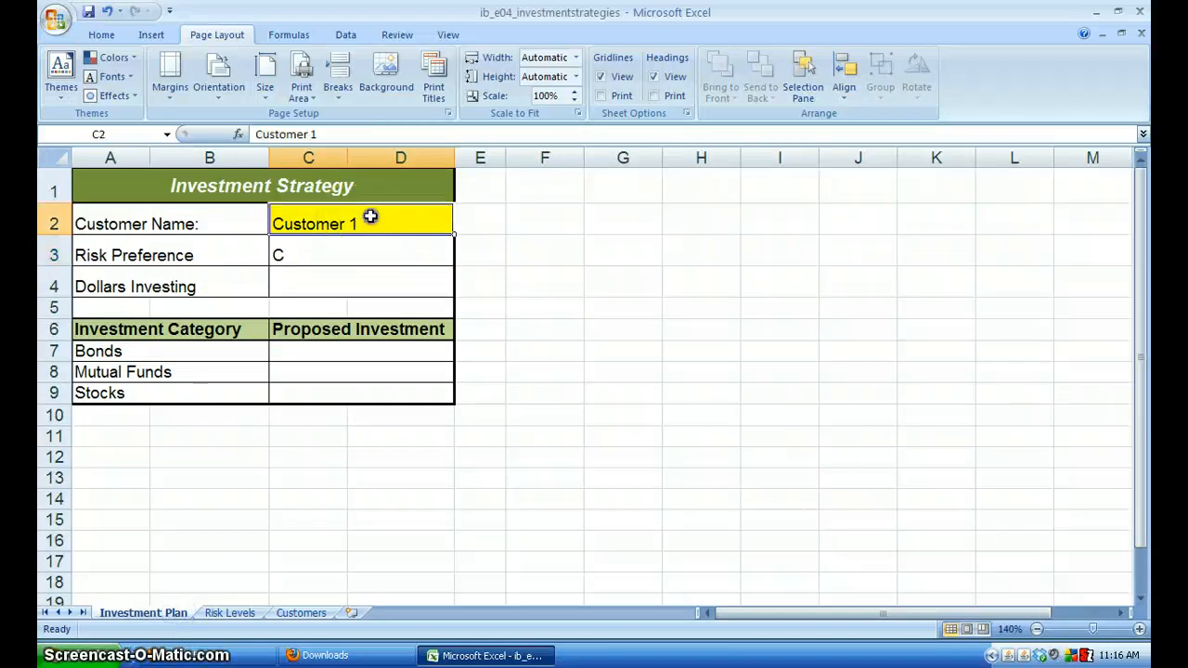
pyautogui.click(321, 130)
pyautogui.press('BackSpace')
pyautogui.write('2')
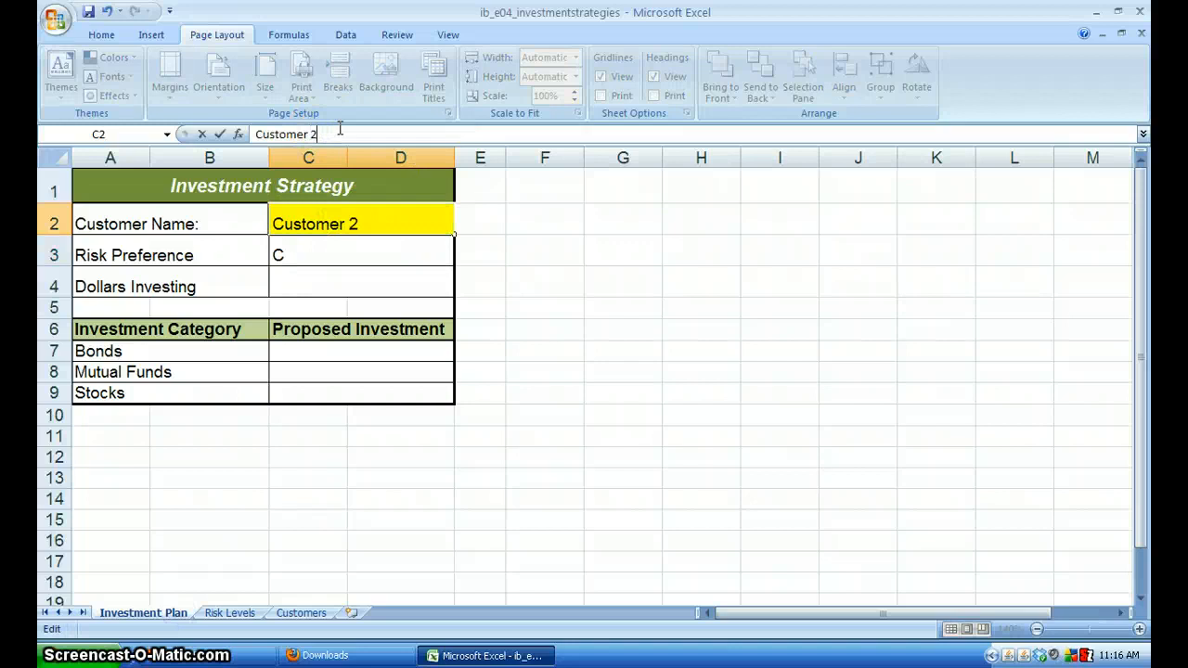
pyautogui.press('Return')
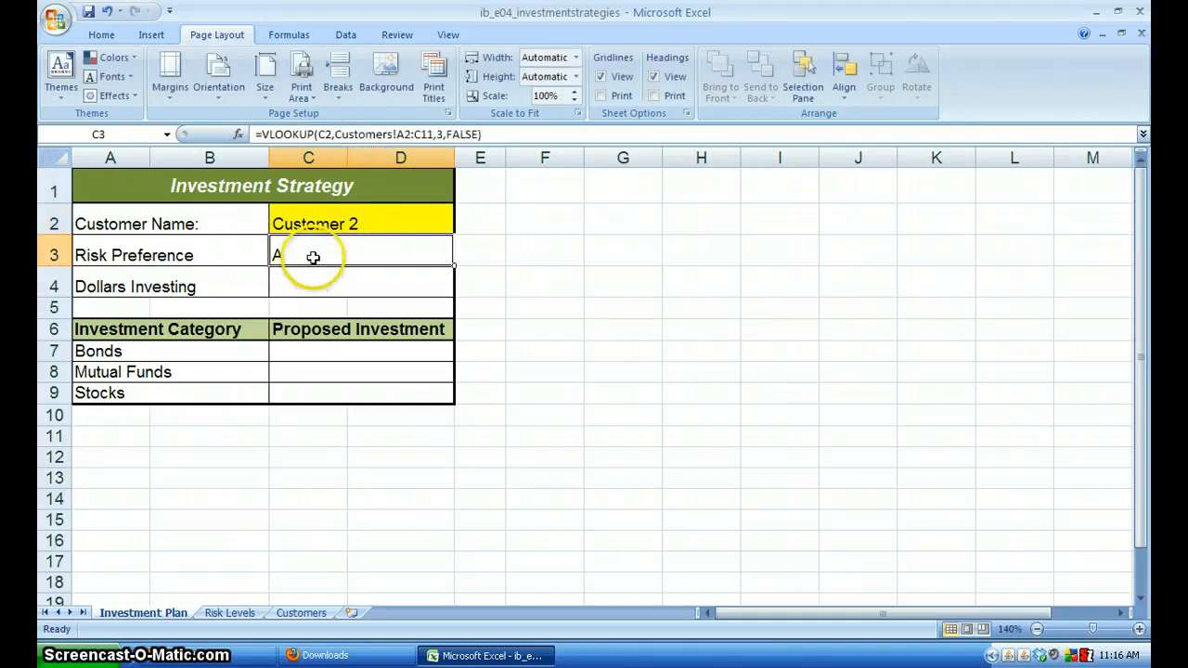
# Set the customer name in C2 back to Customer 1.
pyautogui.click(377, 226)
pyautogui.click(343, 137)
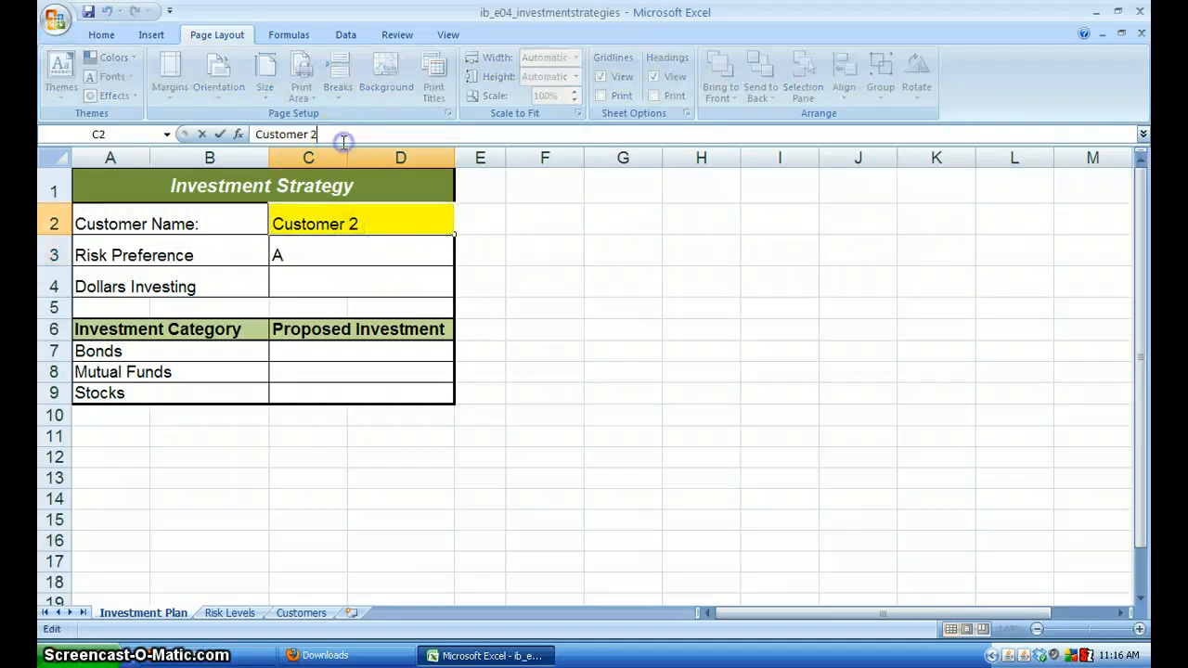
pyautogui.press('BackSpace')
pyautogui.write('1')
pyautogui.press('Return')
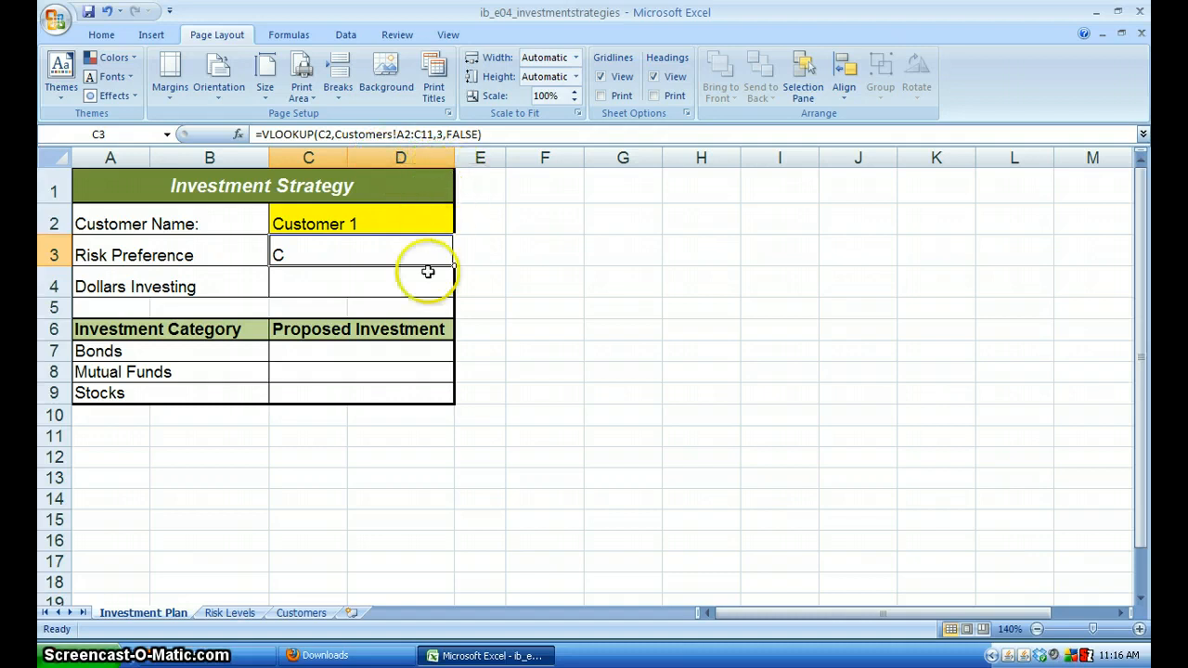
# Start an HLOOKUP formula in the Bonds proposed investment cell C7 with the risk preference in C3 as lookup value.
pyautogui.click(433, 354)
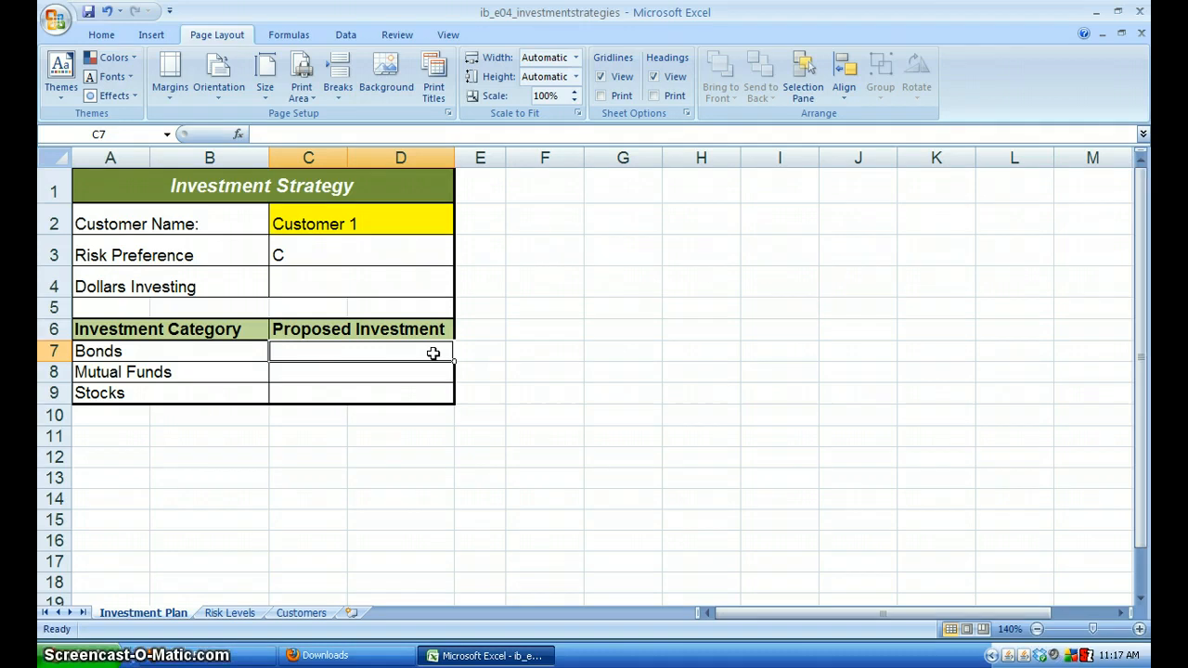
pyautogui.click(282, 132)
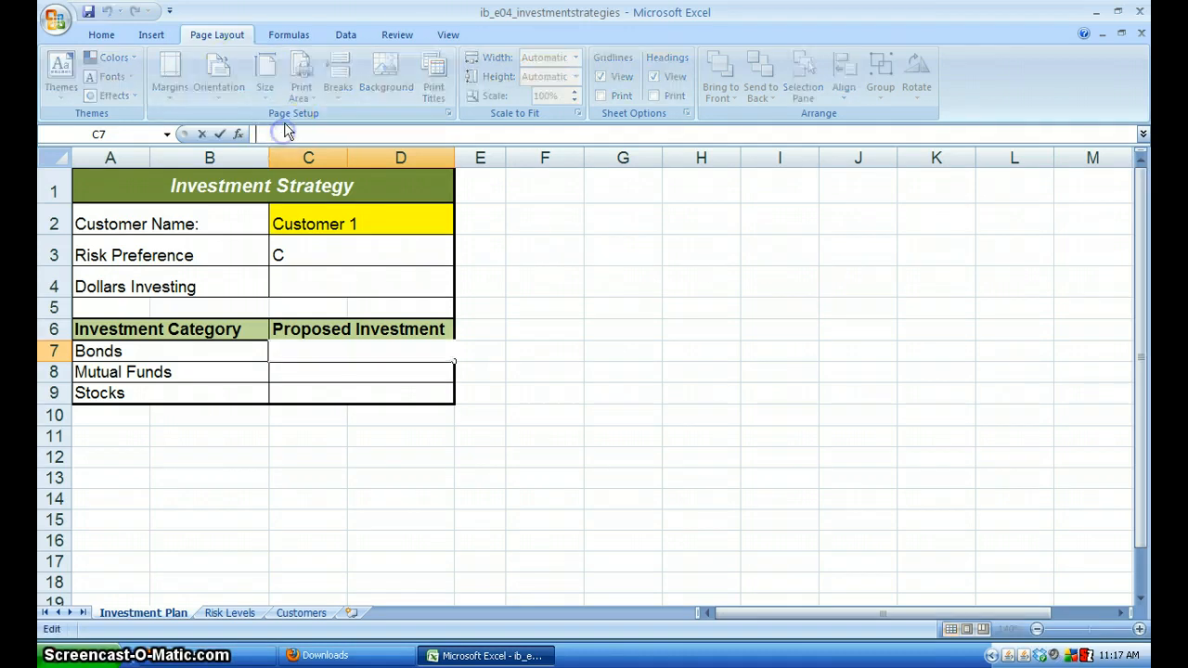
pyautogui.write('=h')
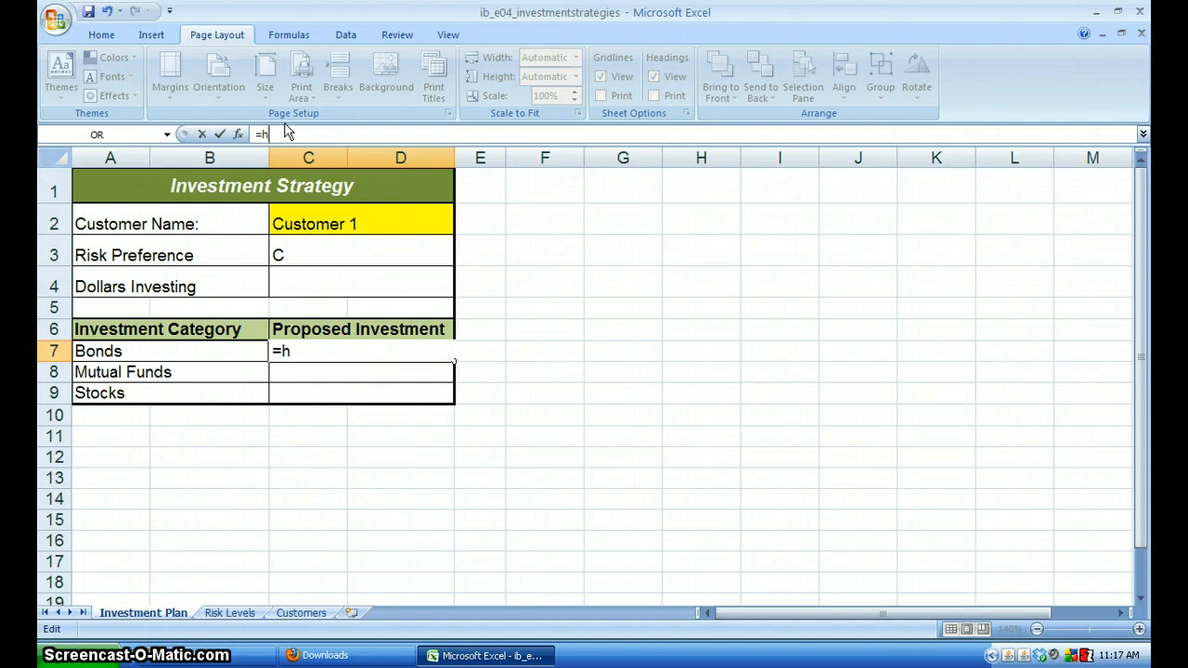
pyautogui.write('lo')
pyautogui.press('Tab')
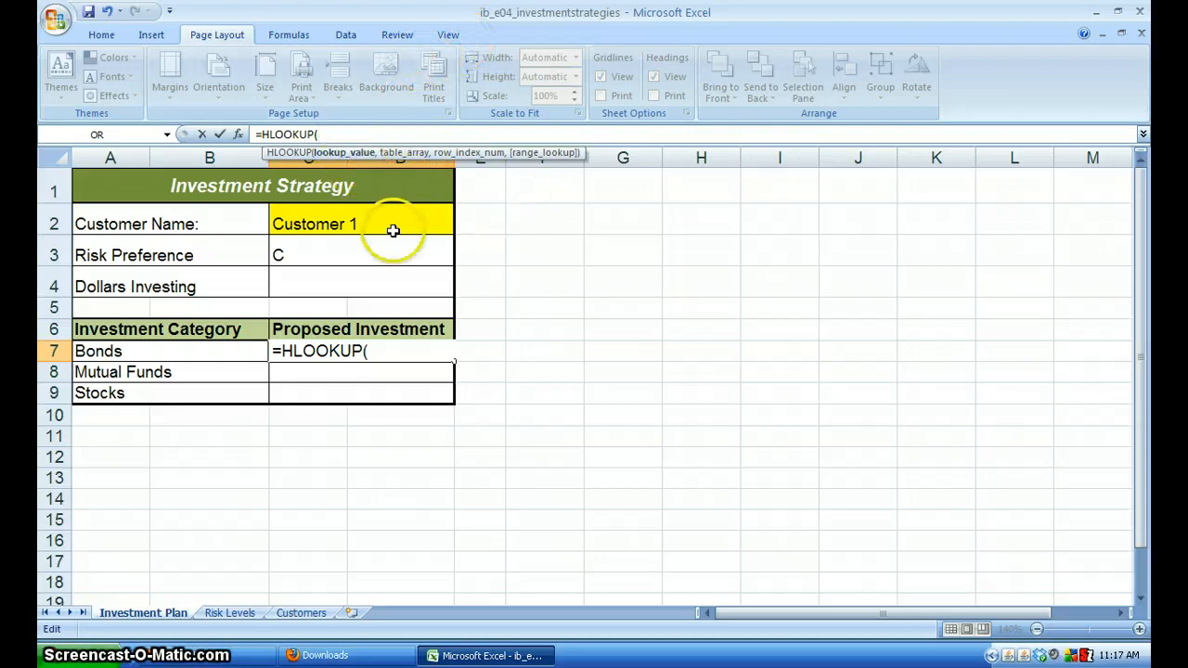
pyautogui.click(310, 255)
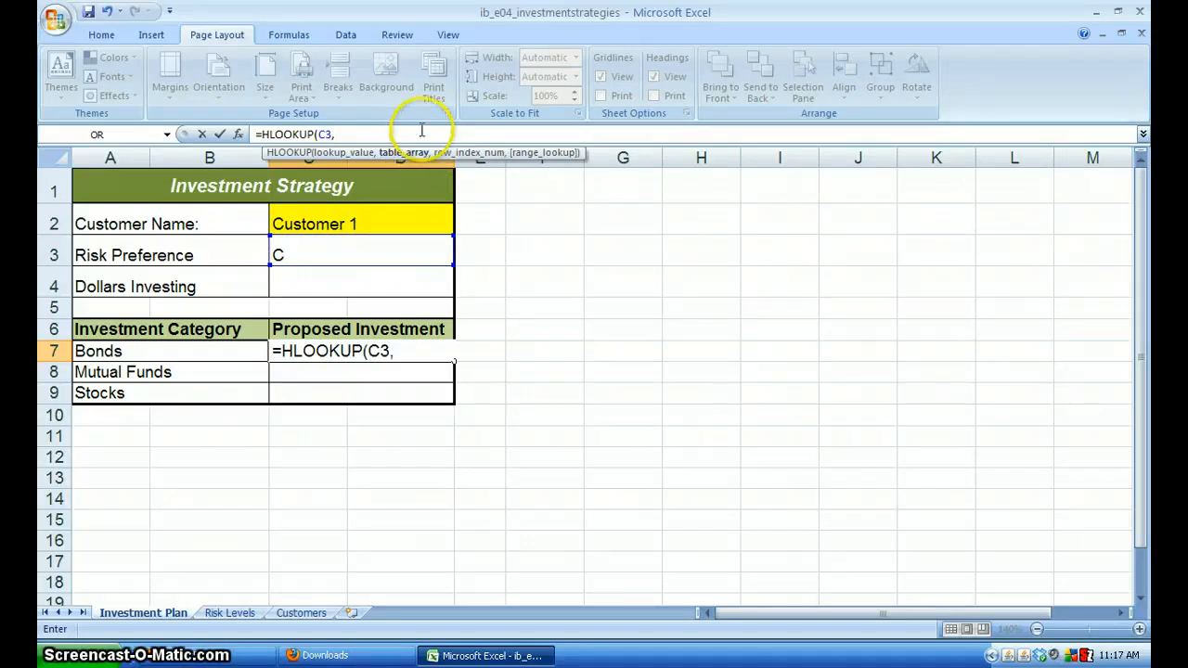
# Complete the HLOOKUP with table array 'Risk Levels'!B2:D5, row index 2 and FALSE for an exact match.
pyautogui.click(229, 612)
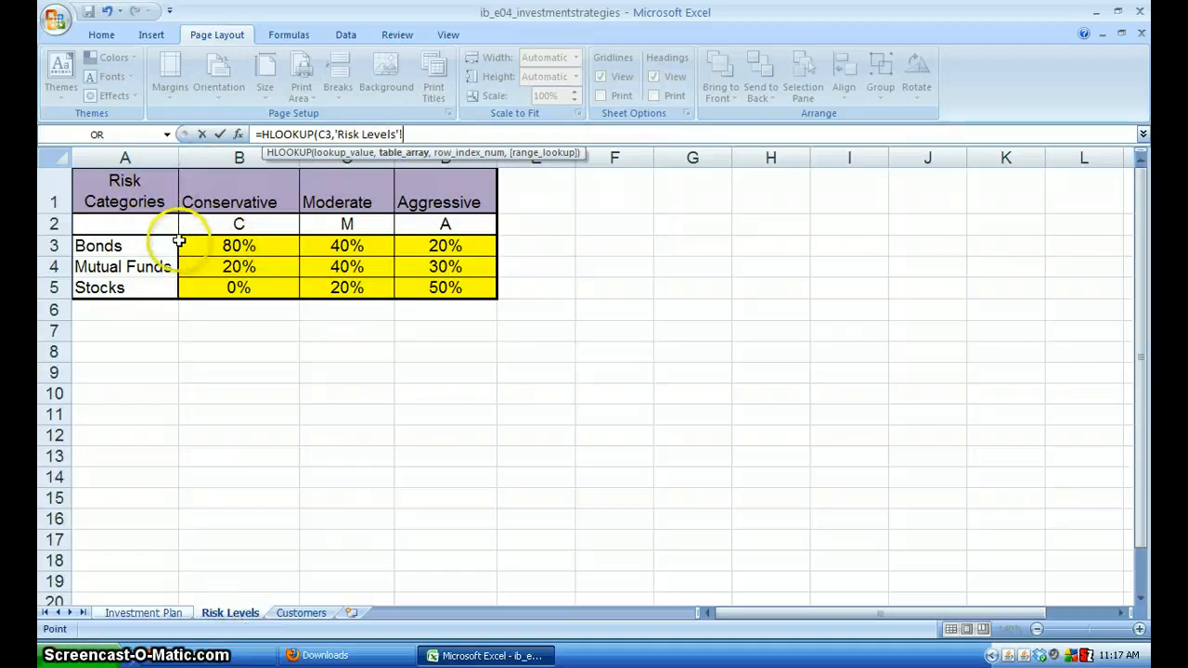
pyautogui.click(211, 225)
pyautogui.moveTo(211, 224); pyautogui.dragTo(448, 286)
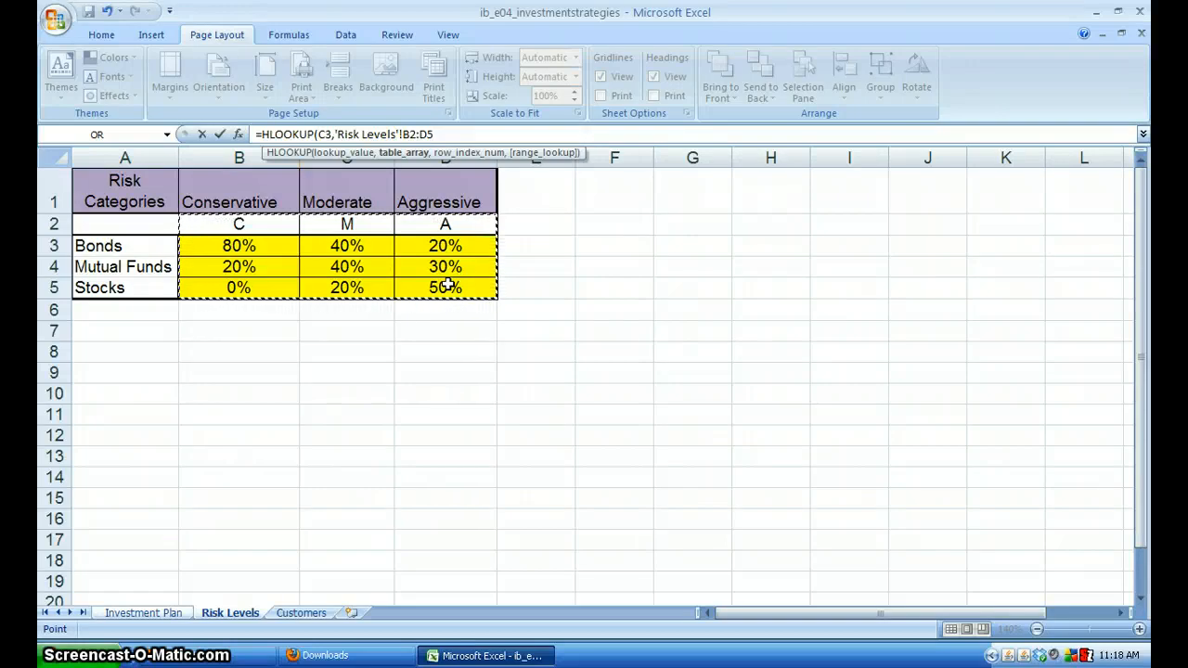
pyautogui.write(',2')
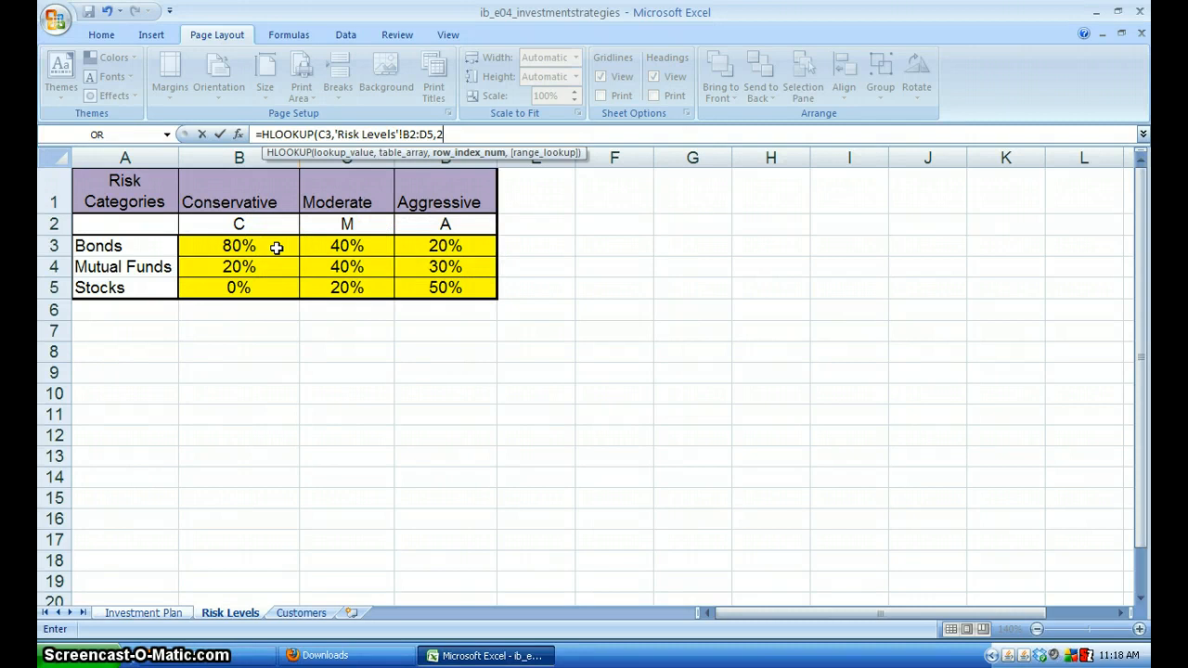
pyautogui.write(',')
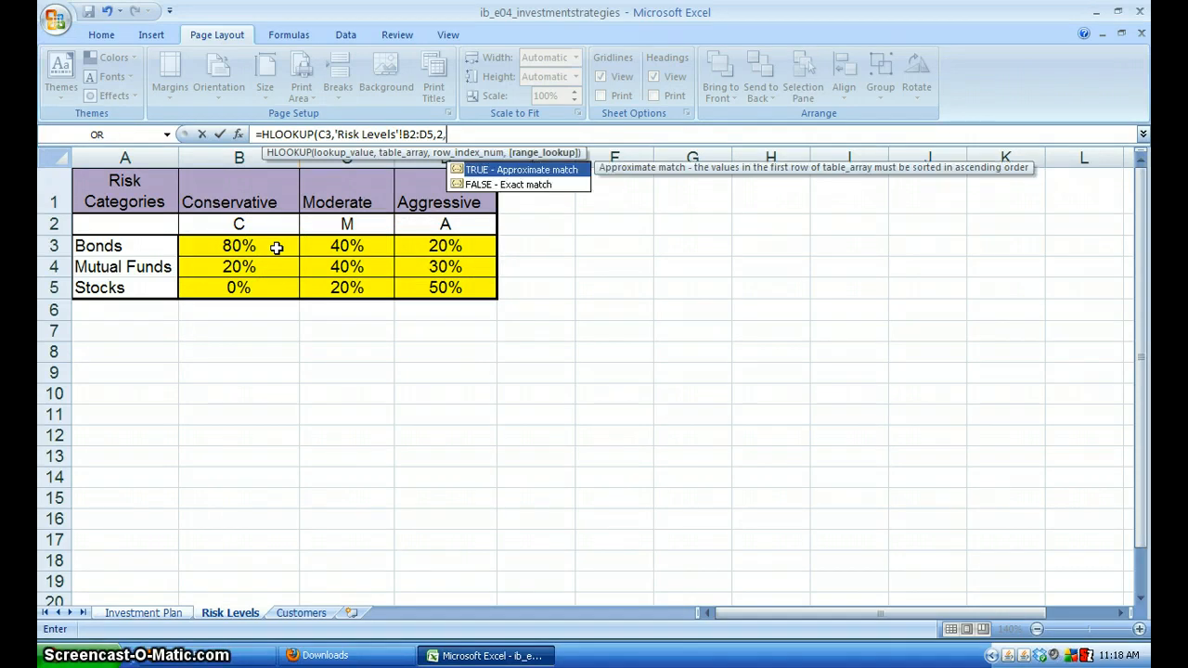
pyautogui.doubleClick(518, 185)
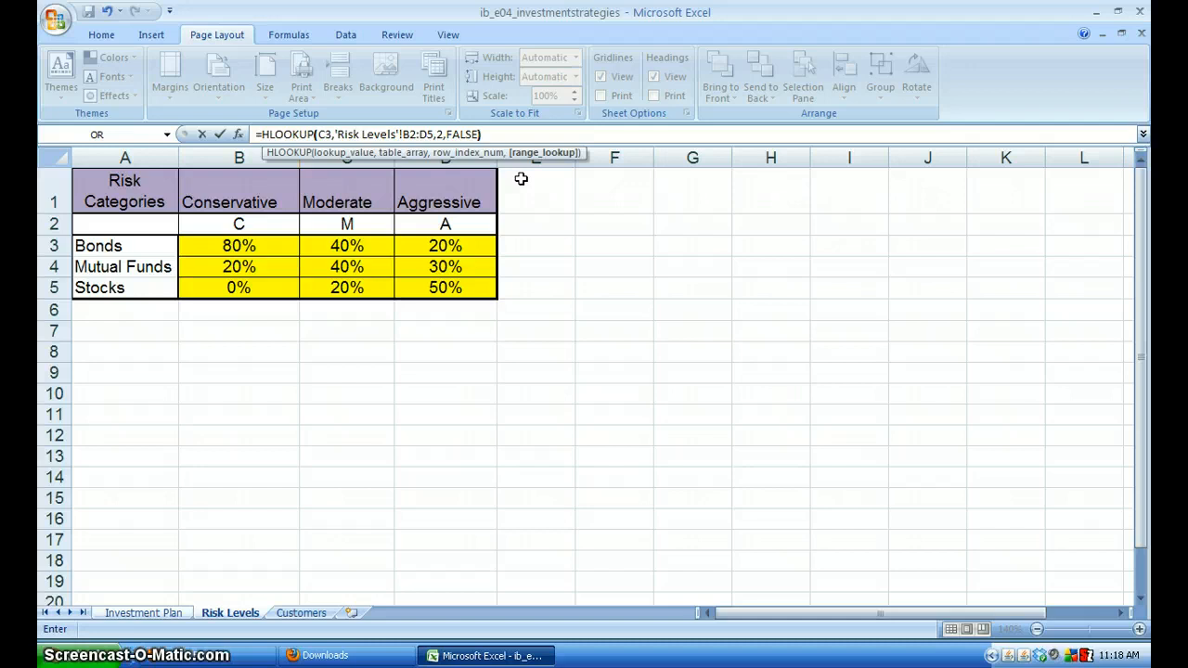
pyautogui.press('Return')
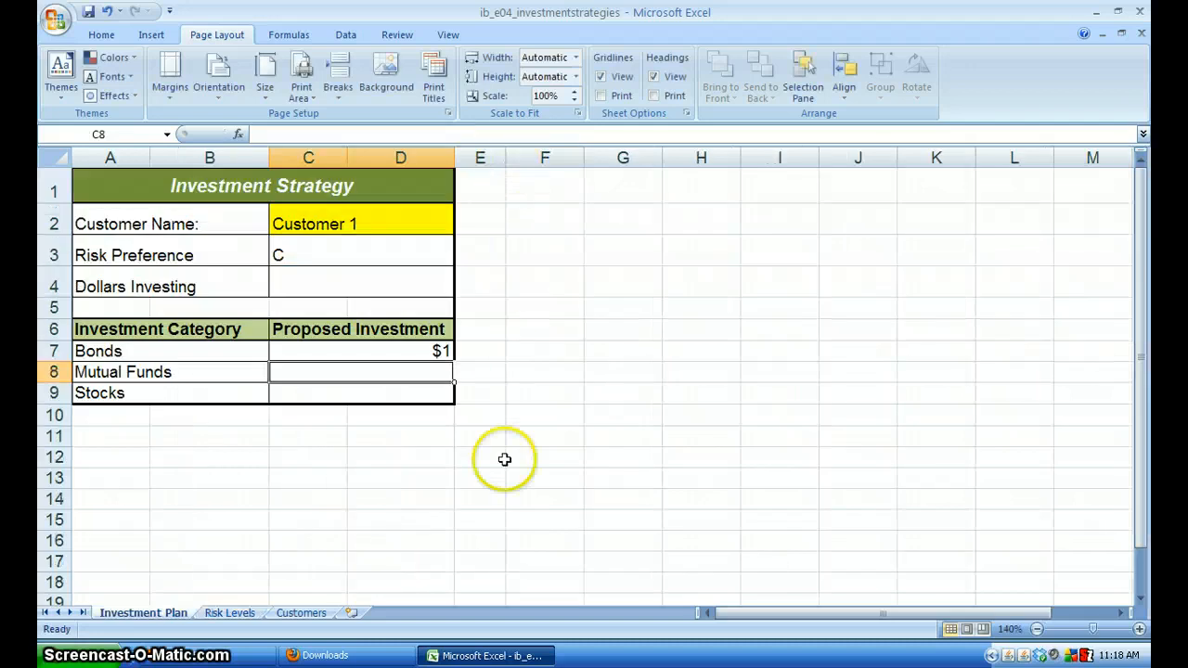
# Check the conservative Bonds share on the Risk Levels sheet and format C7 of the Investment Plan sheet as a percentage.
pyautogui.click(413, 349)
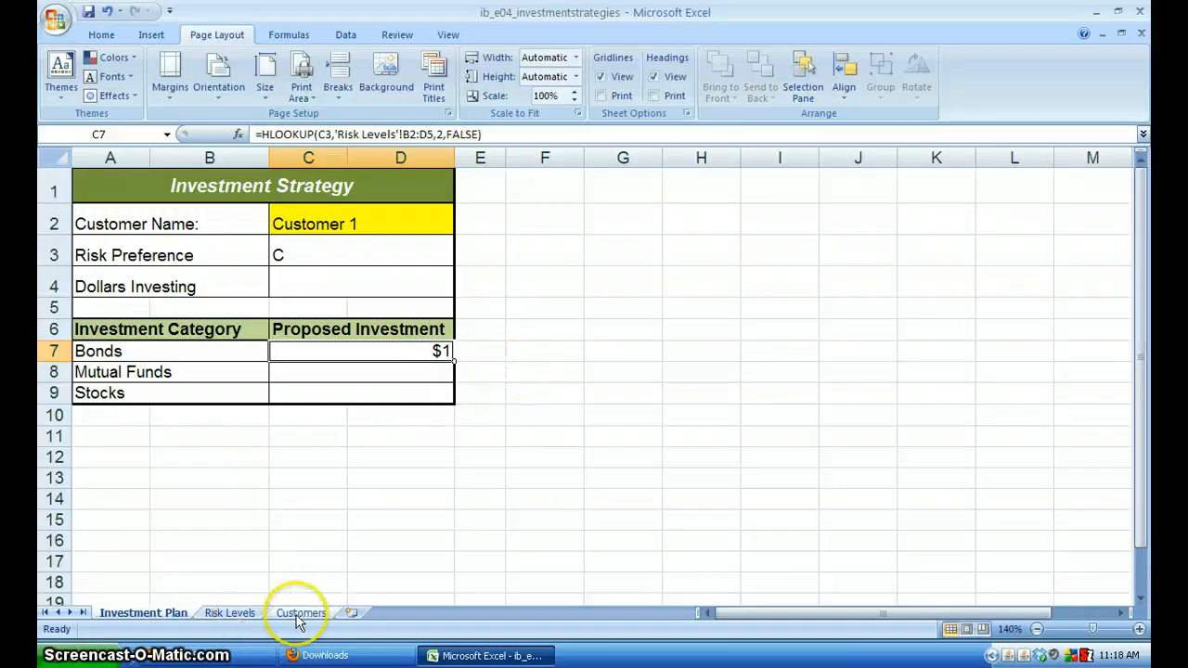
pyautogui.click(245, 617)
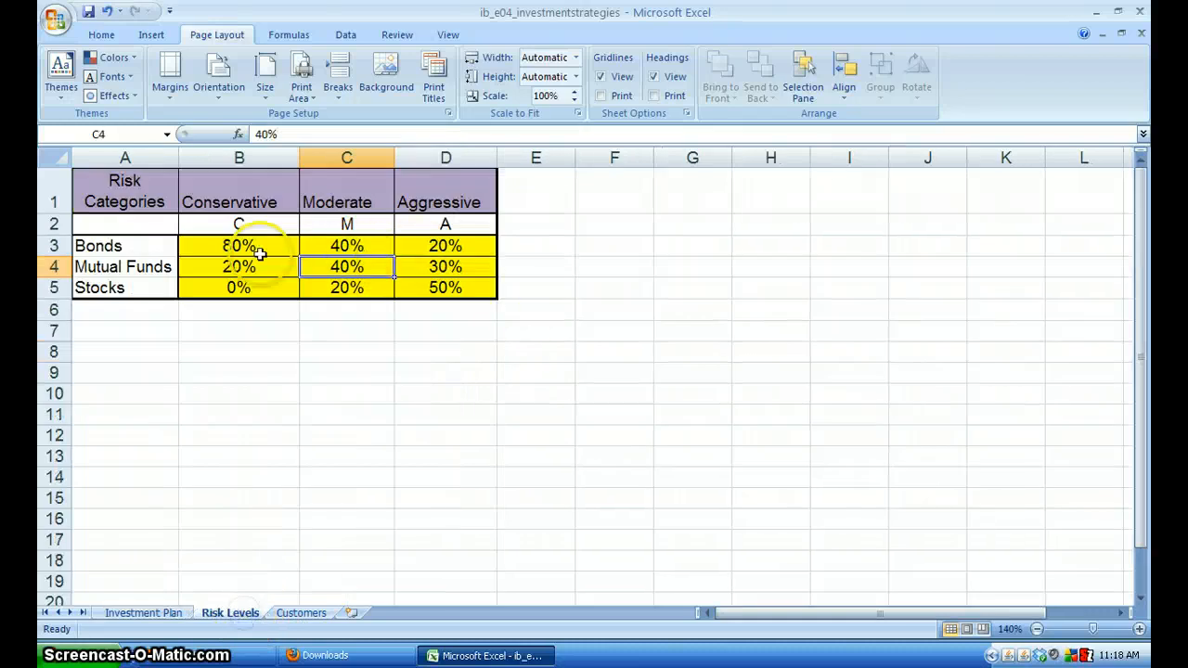
pyautogui.click(138, 613)
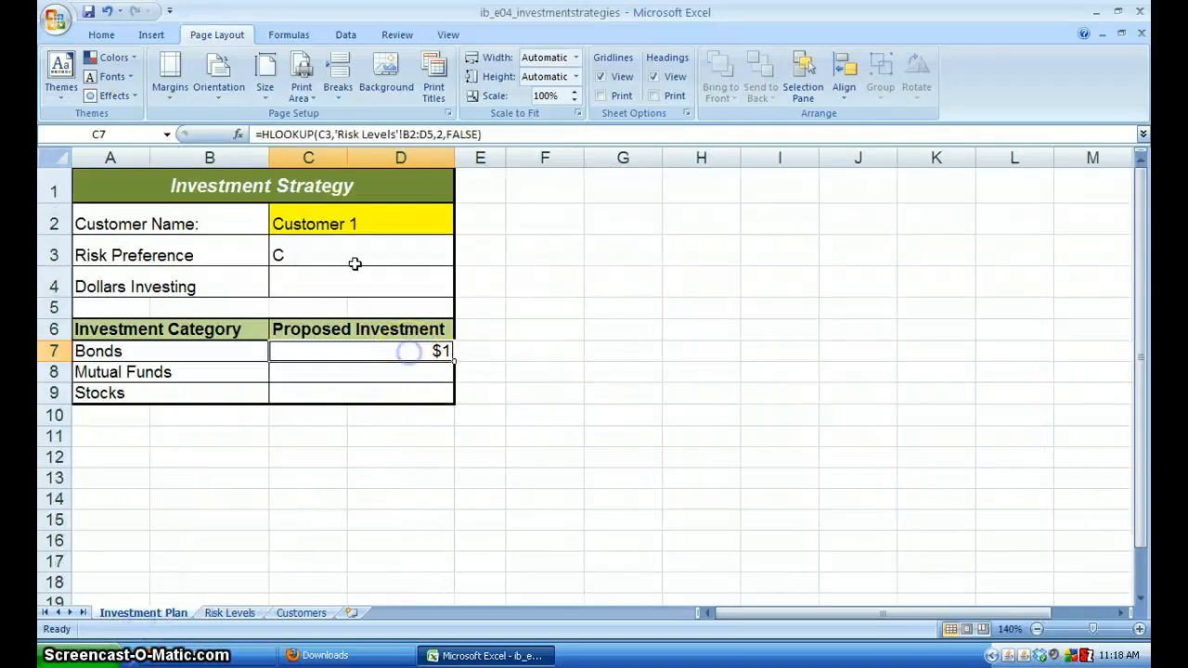
pyautogui.click(104, 35)
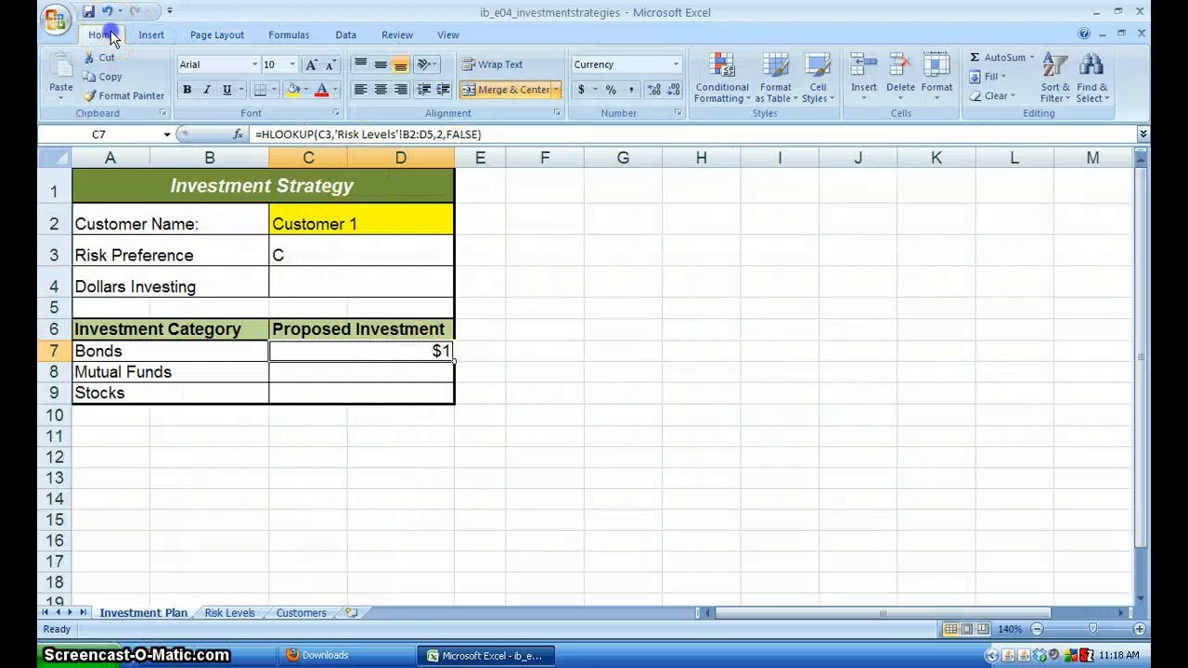
pyautogui.click(617, 93)
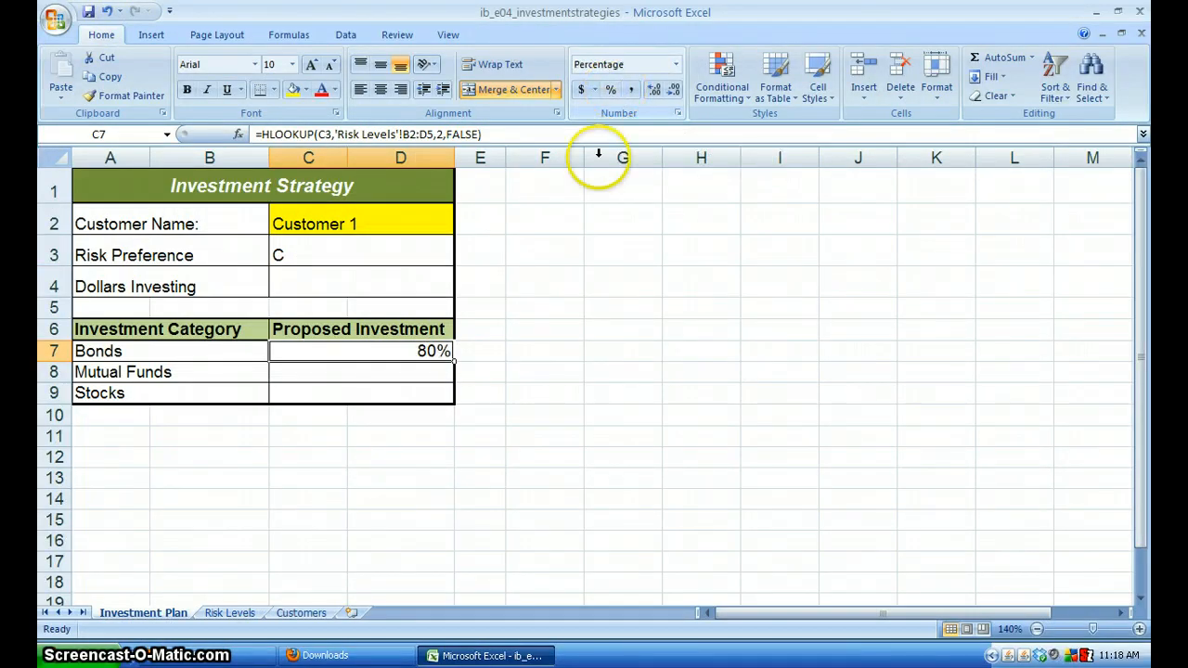